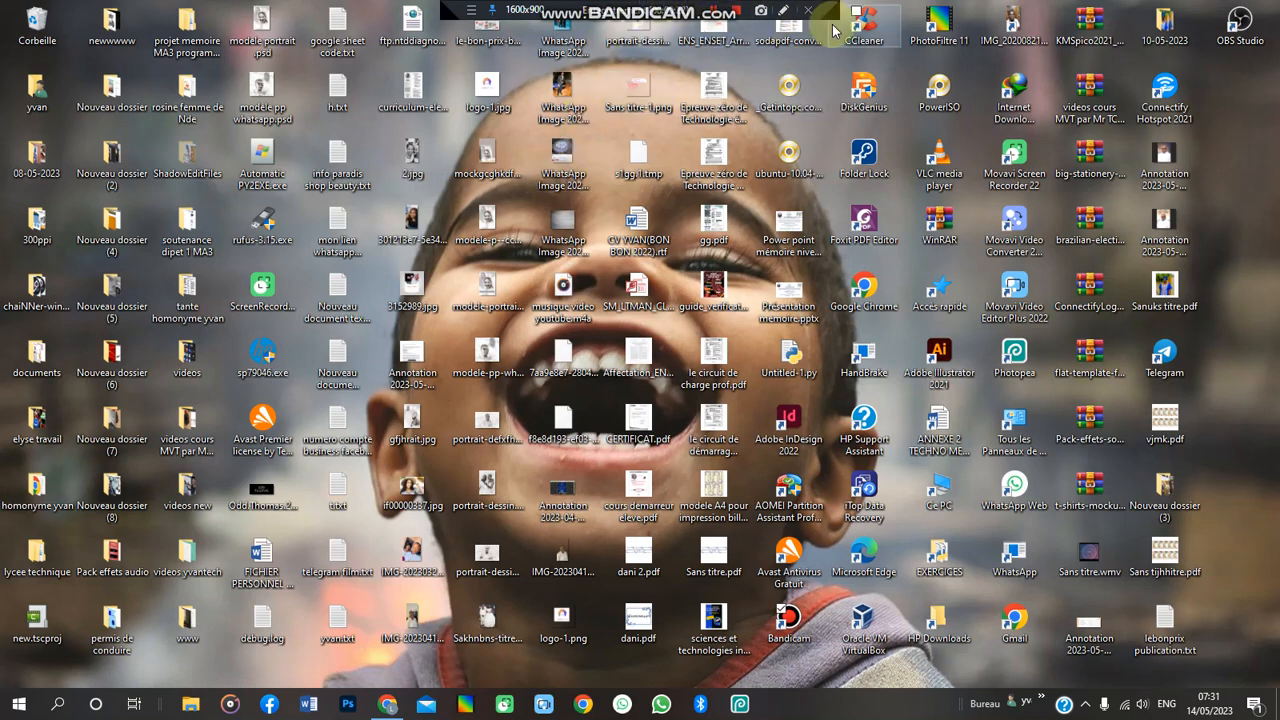
- Restore the Facebook Chrome window from the taskbar
{"action": "left_click", "coordinate": [385, 708]}
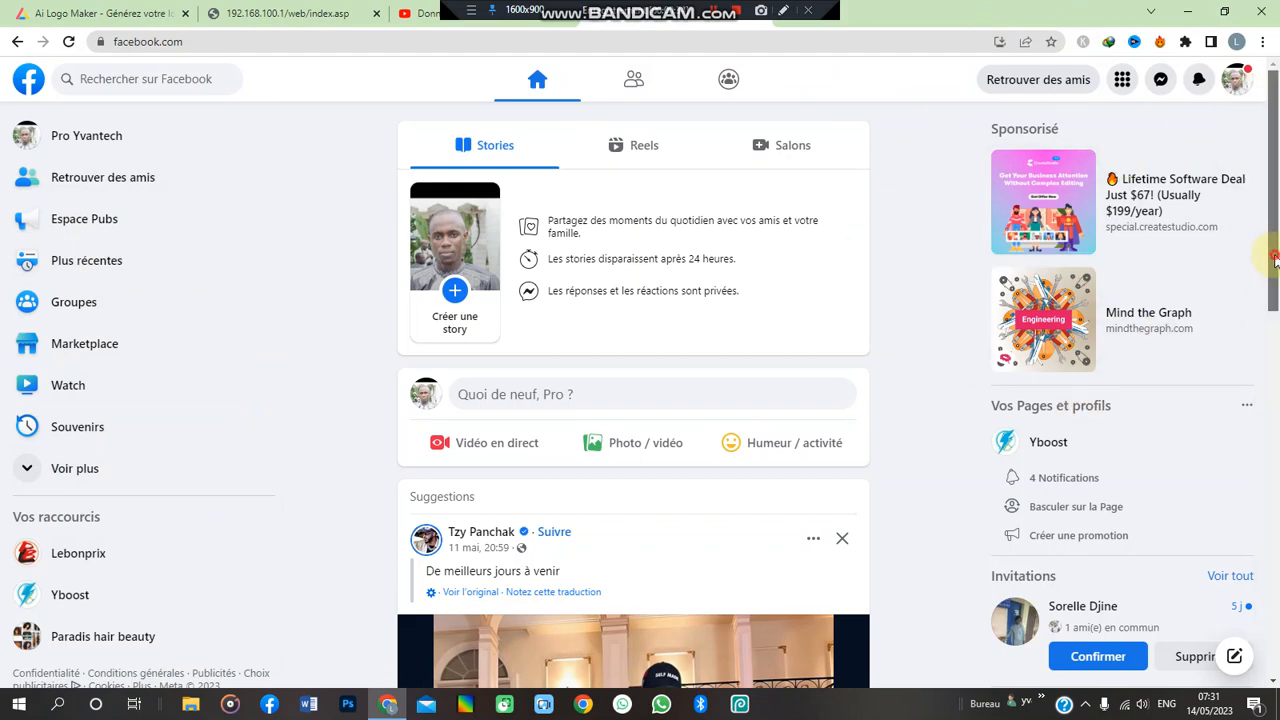
- Expand the sidebar with 'Voir plus' and open the Pages list
{"action": "left_click_drag", "start_coordinate": [1275, 258], "coordinate": [1275, 191]}
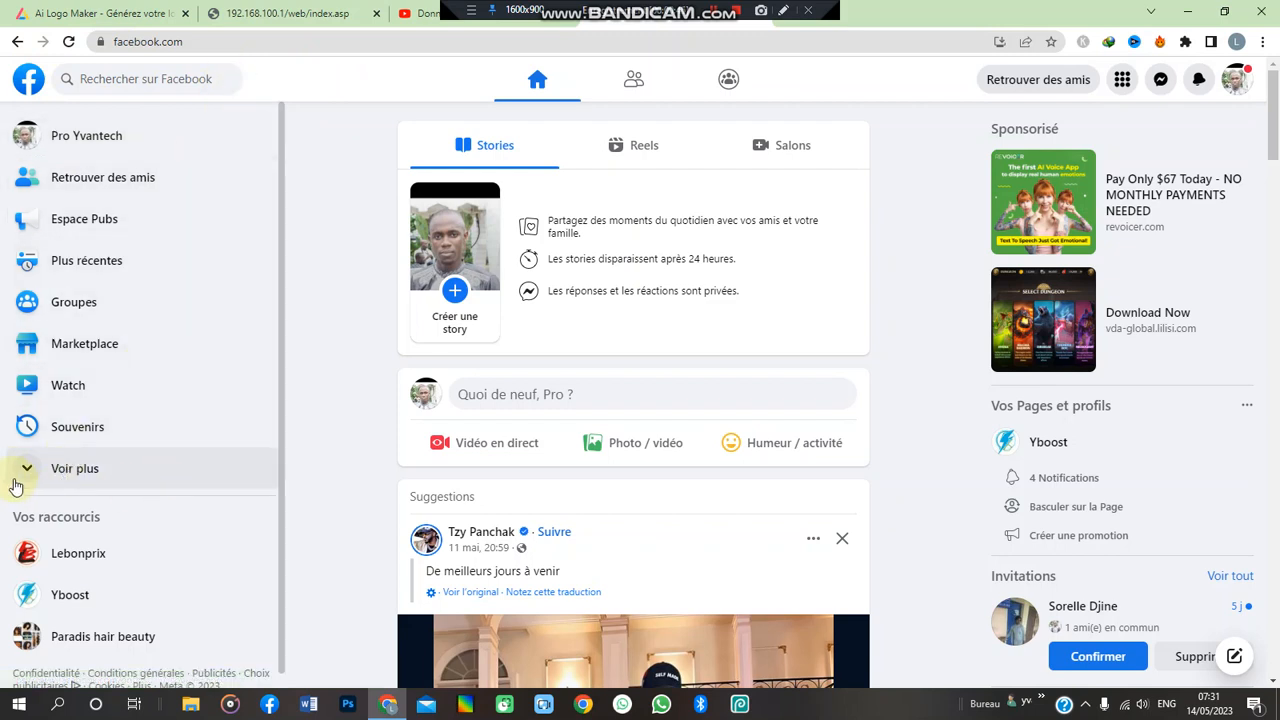
{"action": "left_click", "coordinate": [52, 472]}
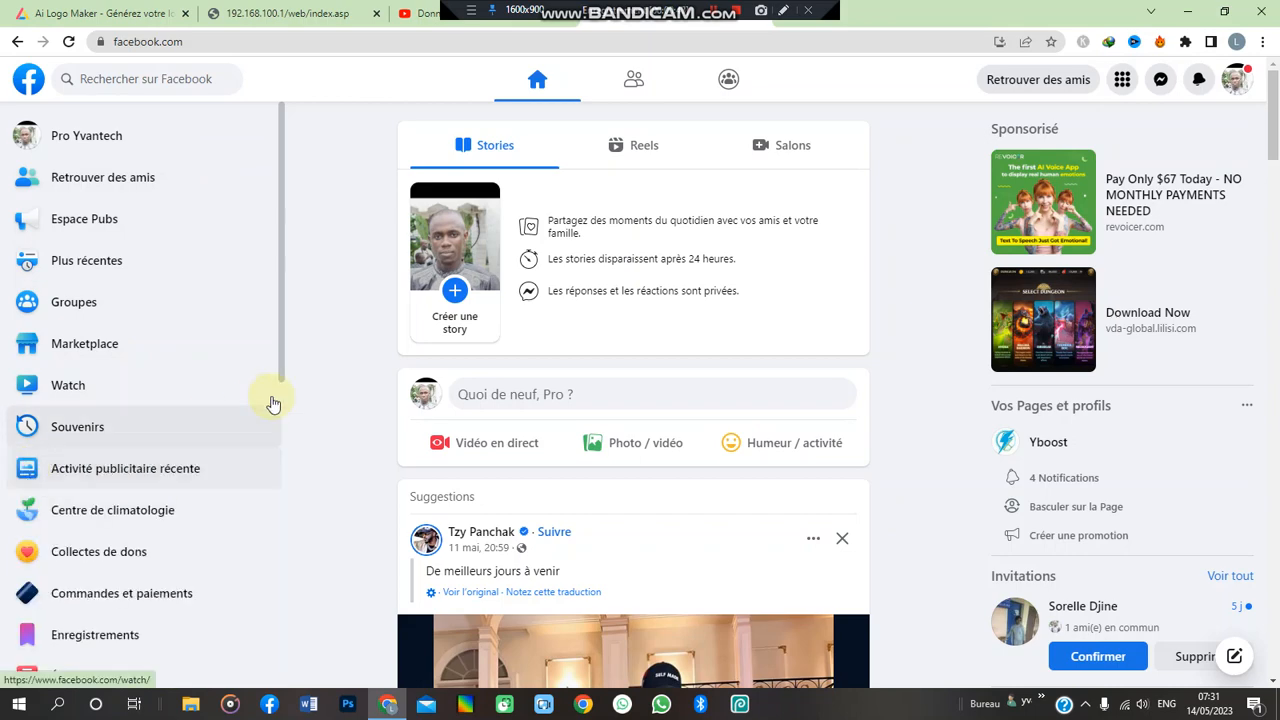
{"action": "scroll", "coordinate": [282, 330], "scroll_direction": "down", "scroll_amount": 2}
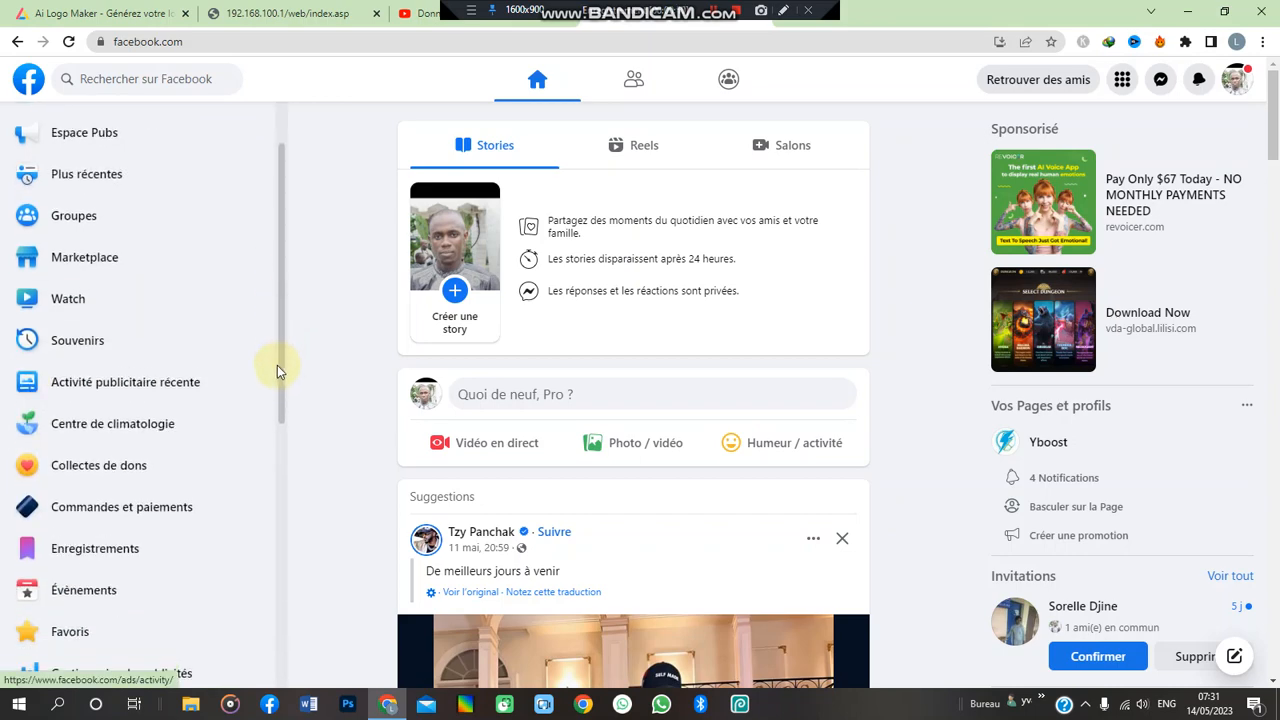
{"action": "scroll", "coordinate": [270, 425], "scroll_direction": "down", "scroll_amount": 3}
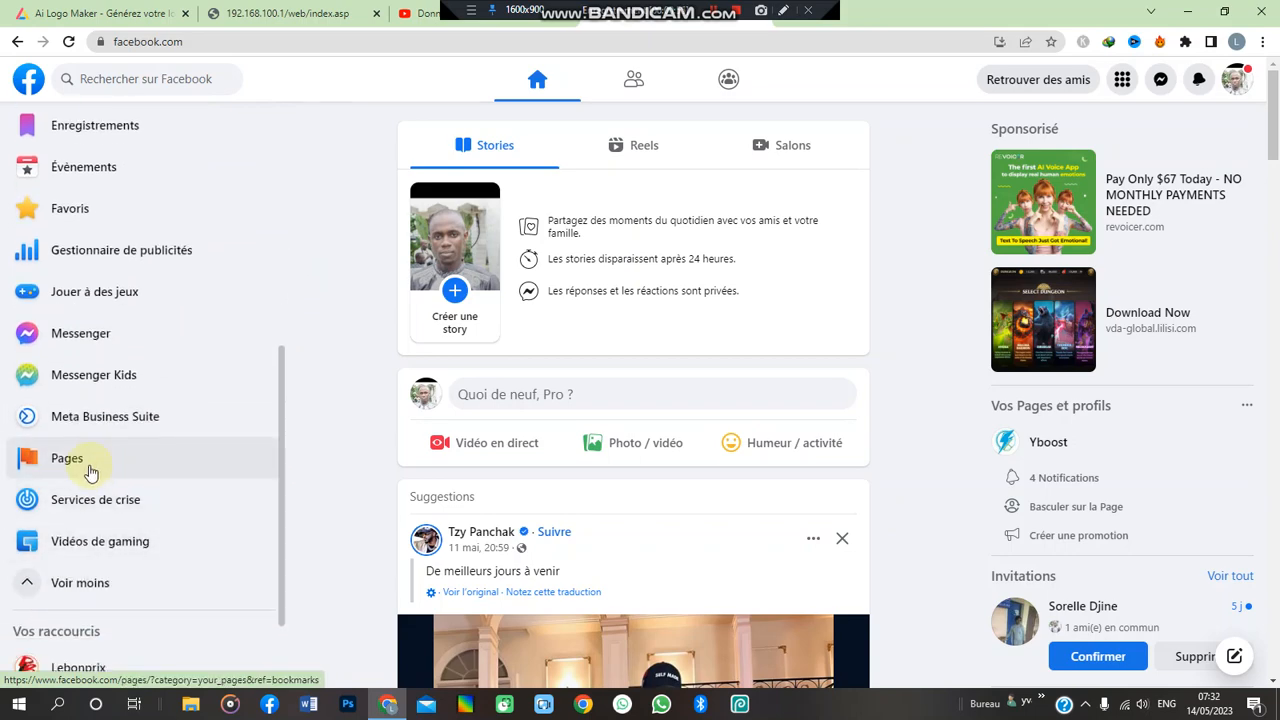
{"action": "left_click", "coordinate": [90, 468]}
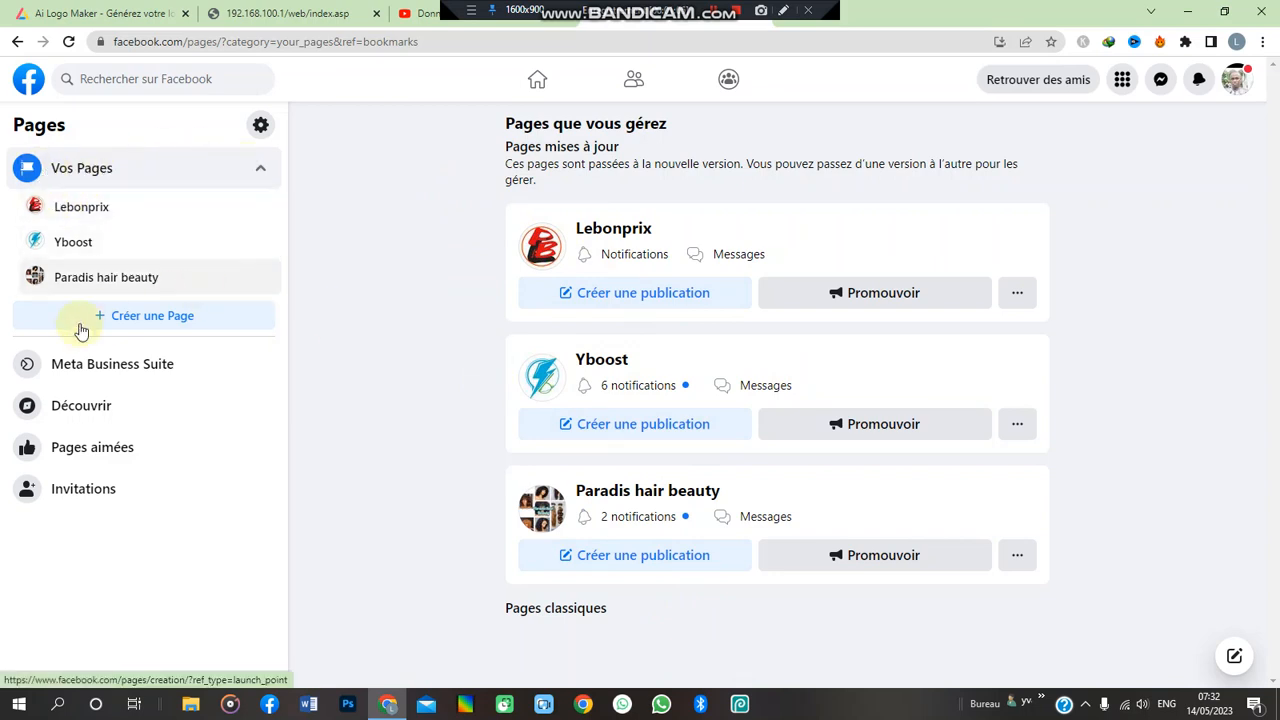
- Begin a new Page with the name YVANTECH
{"action": "left_click", "coordinate": [147, 318]}
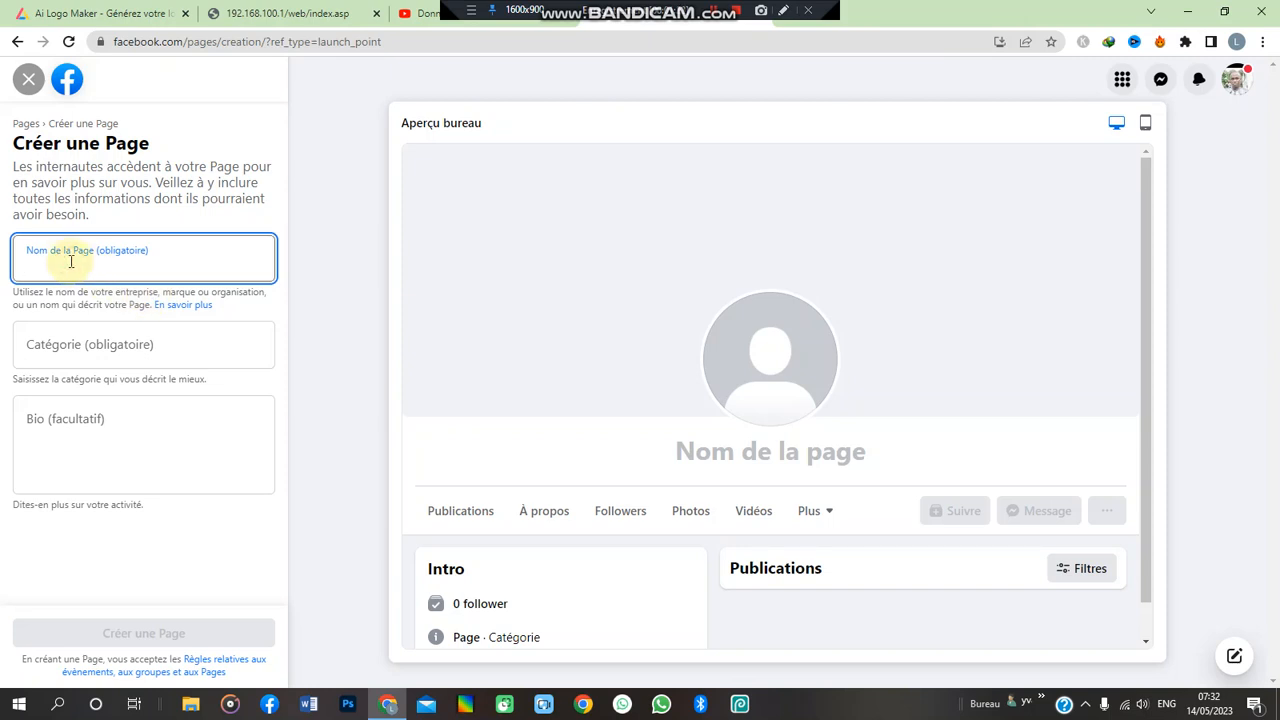
{"action": "type", "text": "y"}
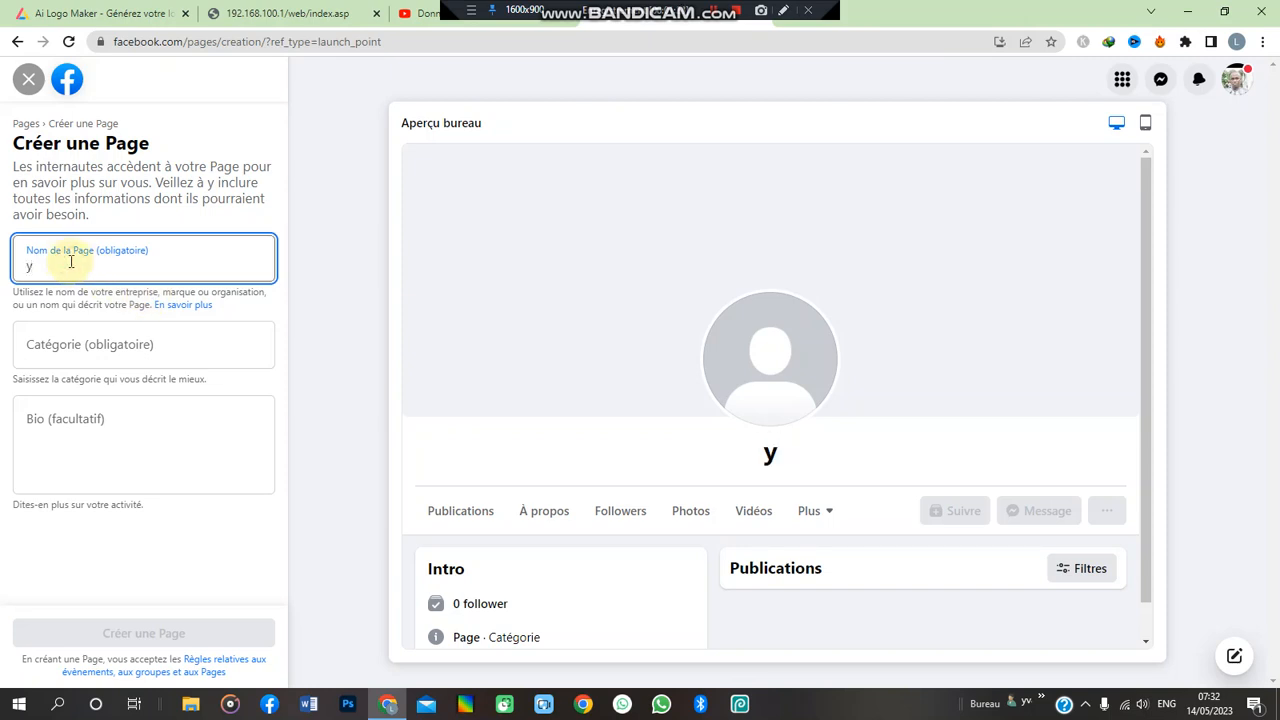
{"action": "key", "text": "BackSpace"}
{"action": "type", "text": "YVANTECH"}
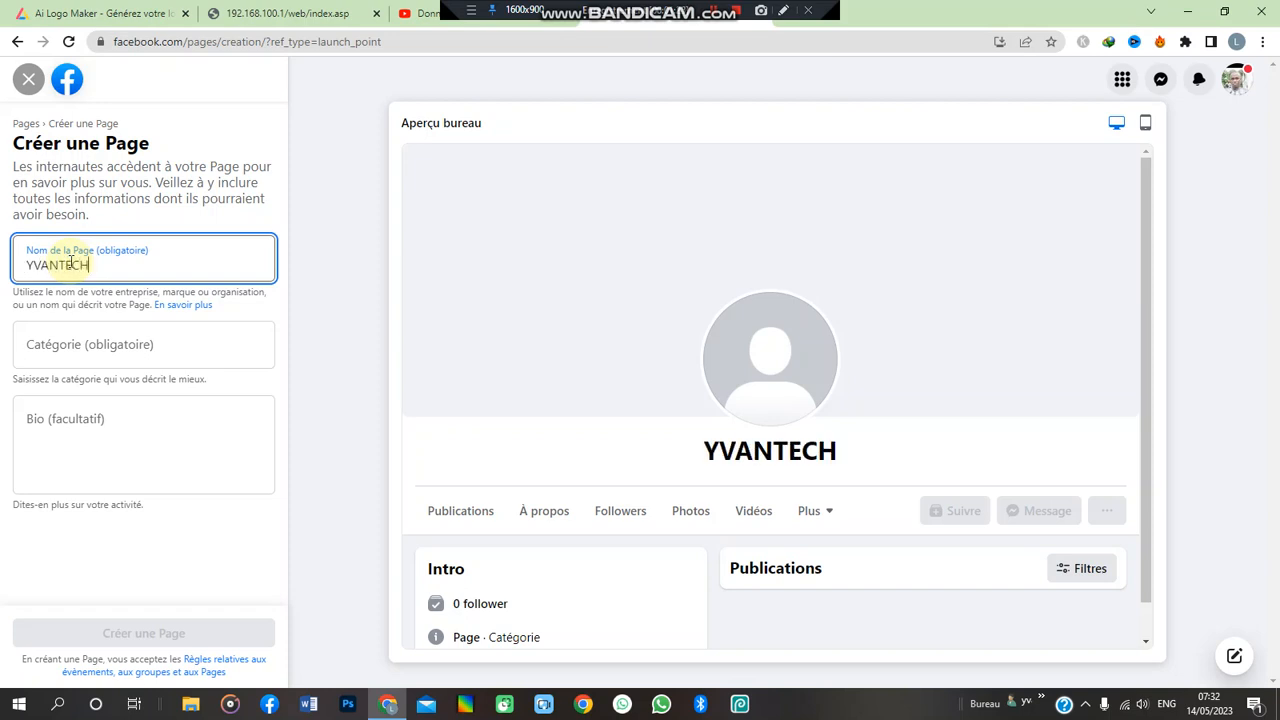
- Search the categories and settle on Science et technologie for the Page
{"action": "left_click", "coordinate": [68, 345]}
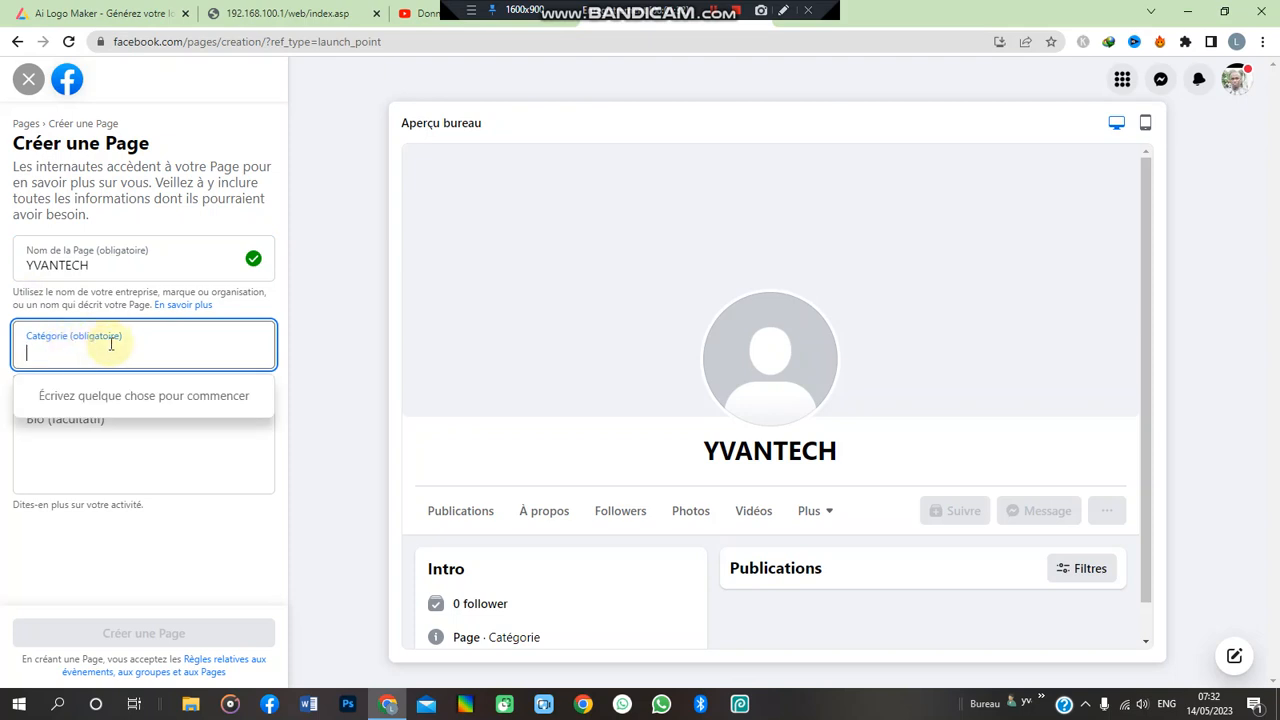
{"action": "type", "text": "techn"}
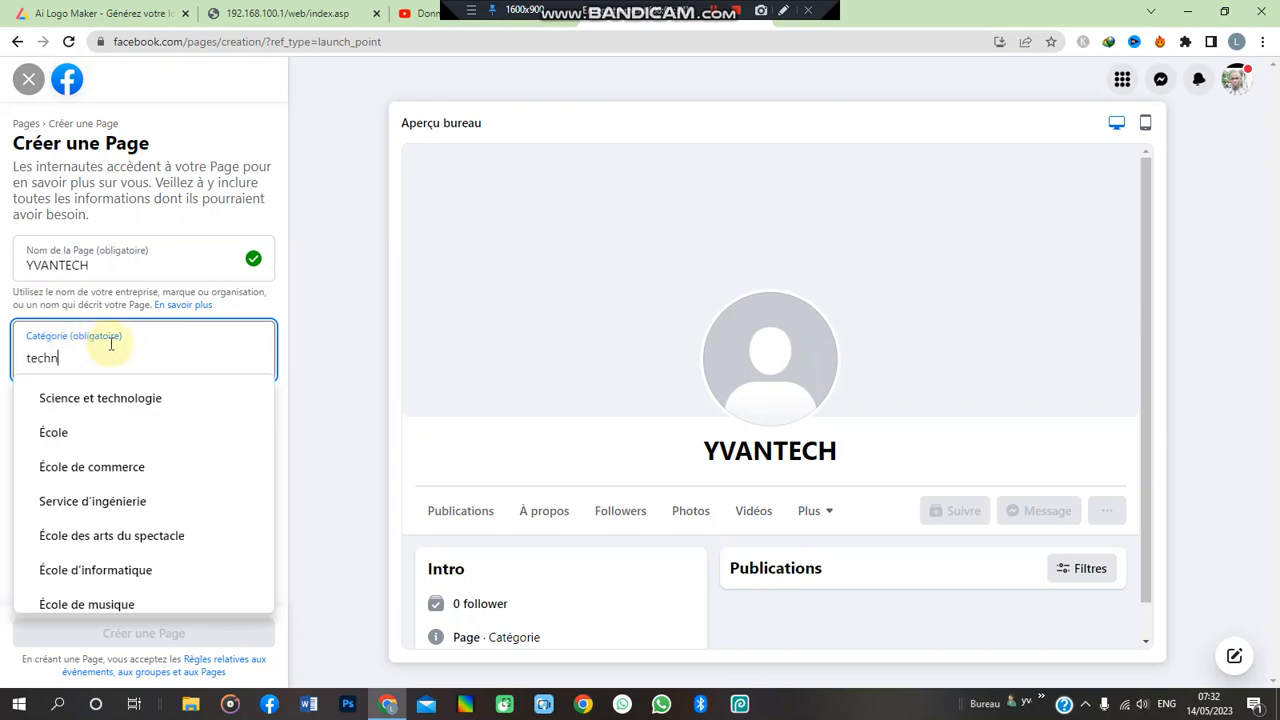
{"action": "left_click", "coordinate": [140, 399]}
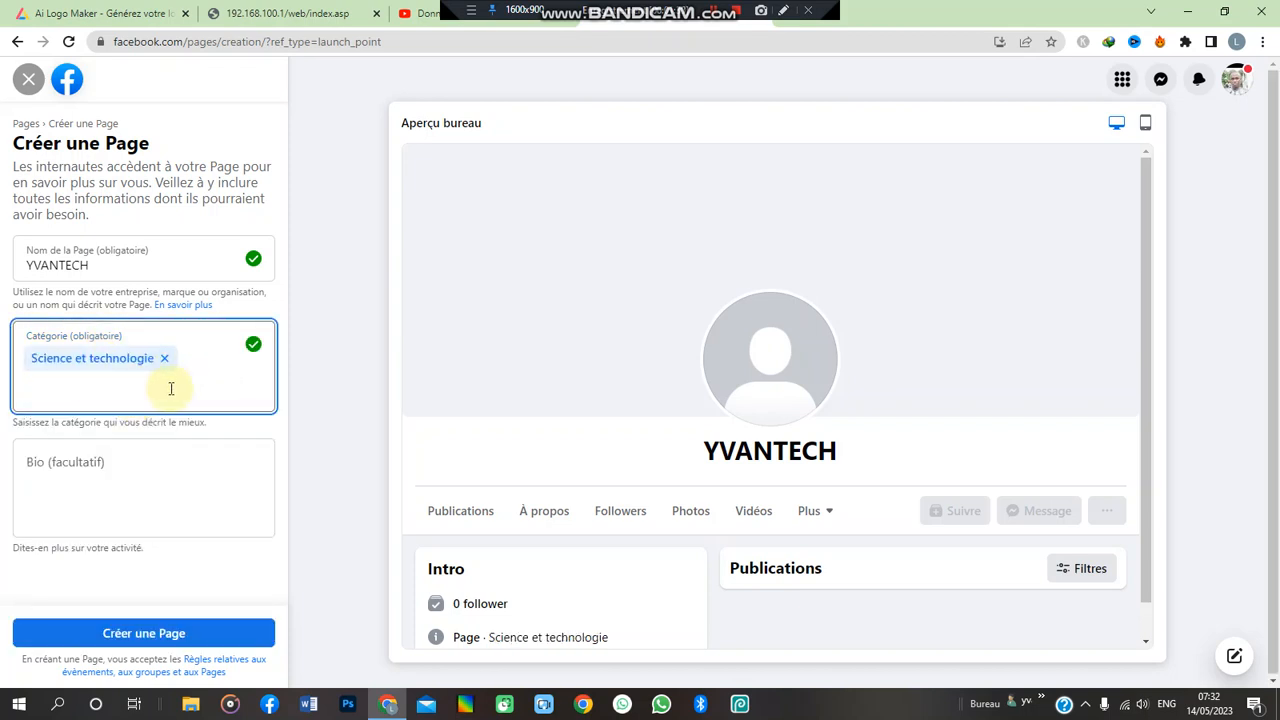
{"action": "type", "text": "forma"}
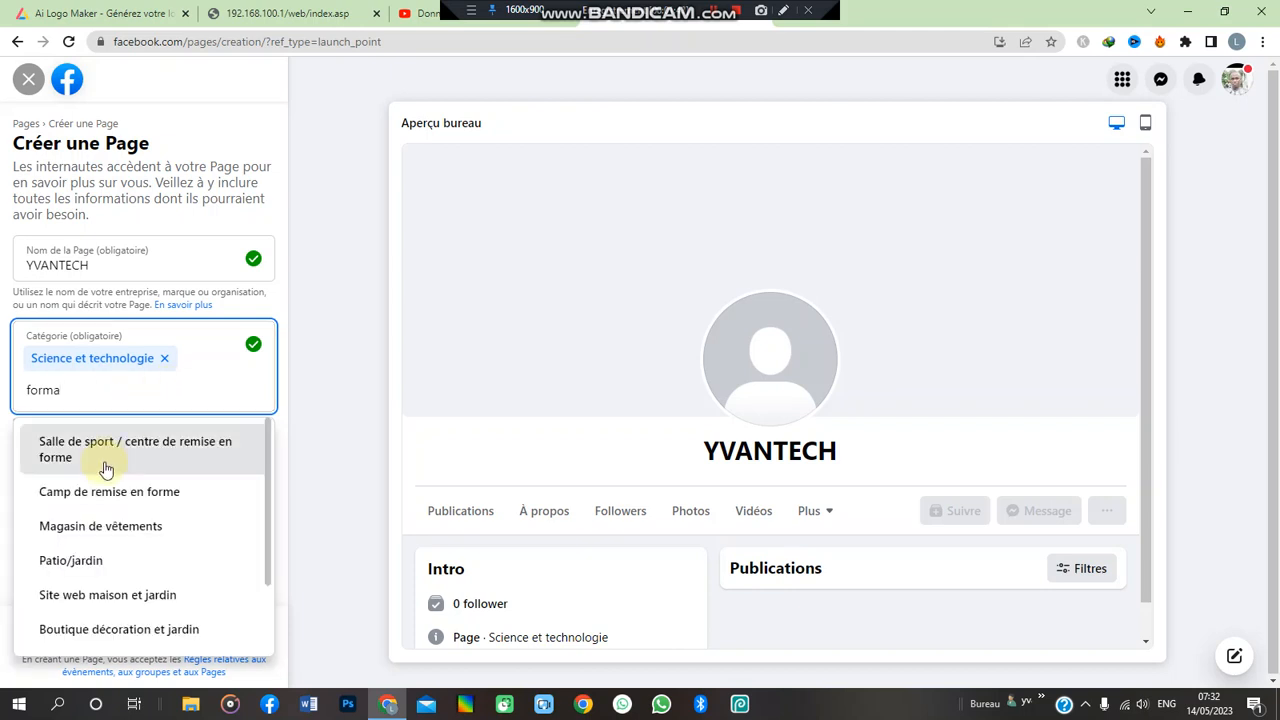
{"action": "type", "text": "tion"}
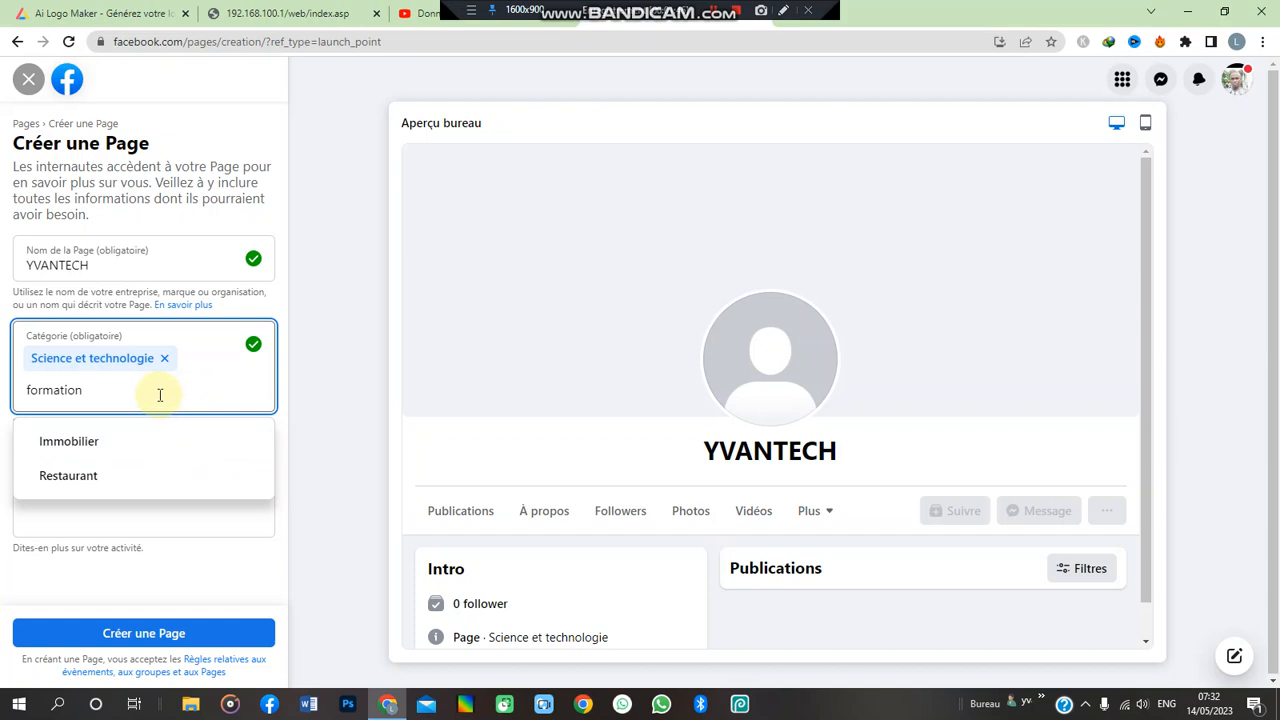
{"action": "key", "text": "BackSpace"}
{"action": "key", "text": "BackSpace"}
{"action": "key", "text": "BackSpace"}
{"action": "key", "text": "BackSpace"}
{"action": "key", "text": "BackSpace"}
{"action": "key", "text": "BackSpace"}
{"action": "key", "text": "BackSpace"}
{"action": "key", "text": "BackSpace"}
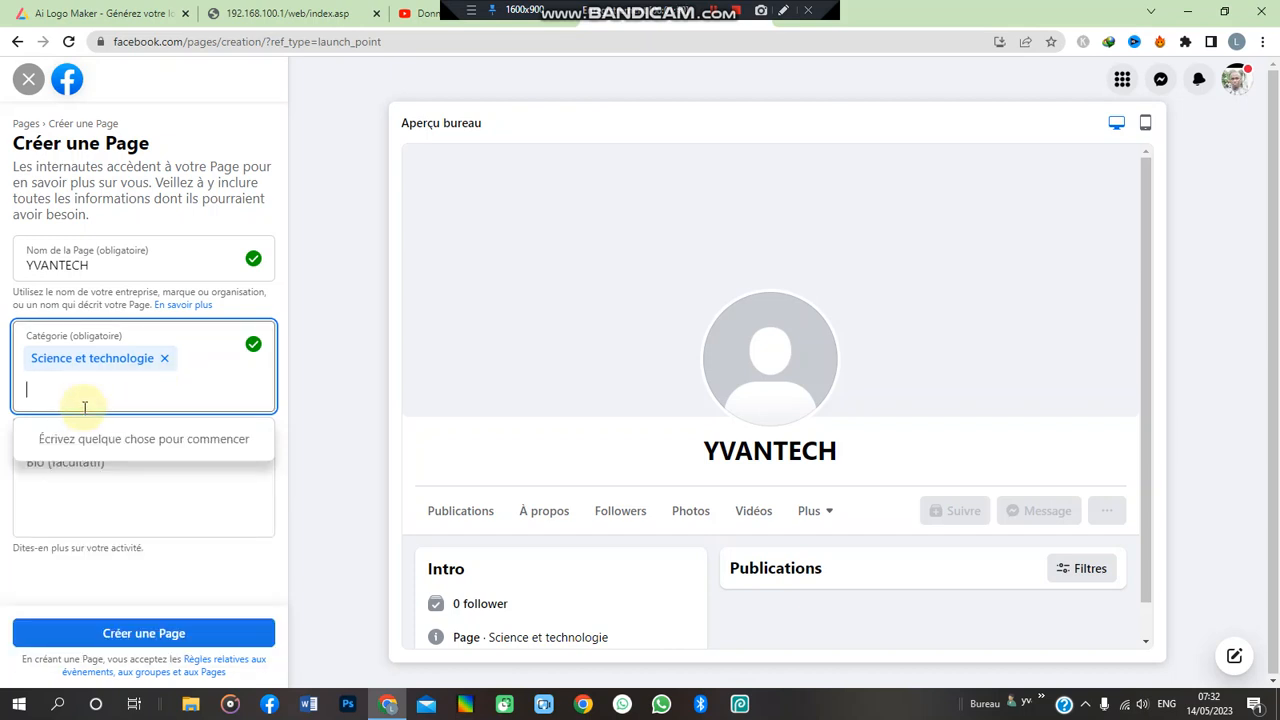
{"action": "type", "text": "e"}
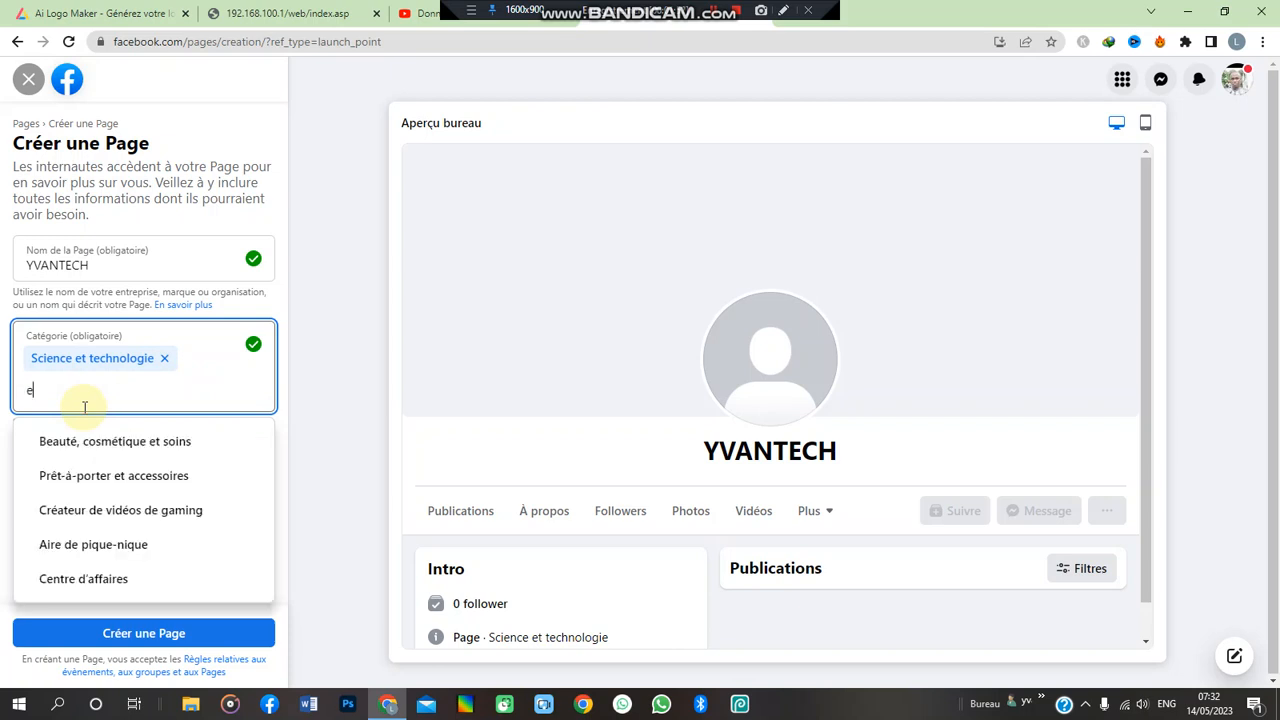
{"action": "type", "text": "comm"}
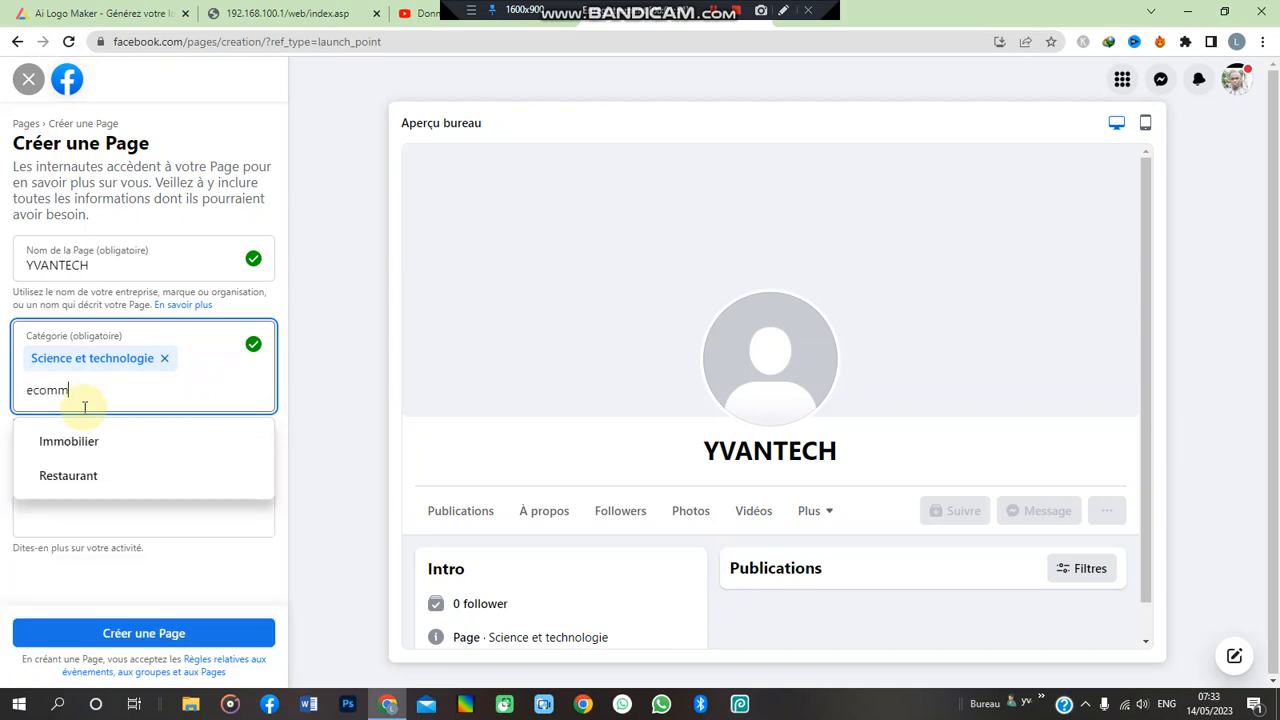
{"action": "key", "text": "BackSpace"}
{"action": "key", "text": "BackSpace"}
{"action": "key", "text": "BackSpace"}
{"action": "key", "text": "BackSpace"}
{"action": "key", "text": "BackSpace"}
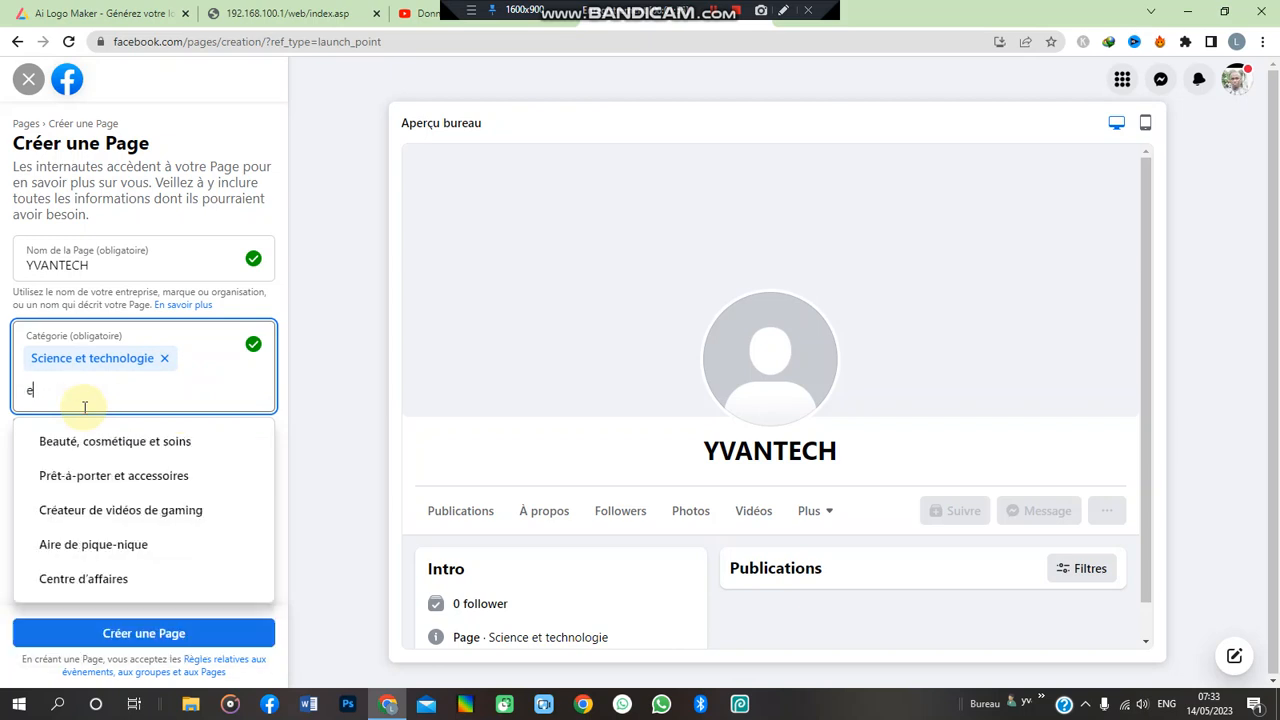
{"action": "left_click", "coordinate": [104, 348]}
{"action": "type", "text": "scien"}
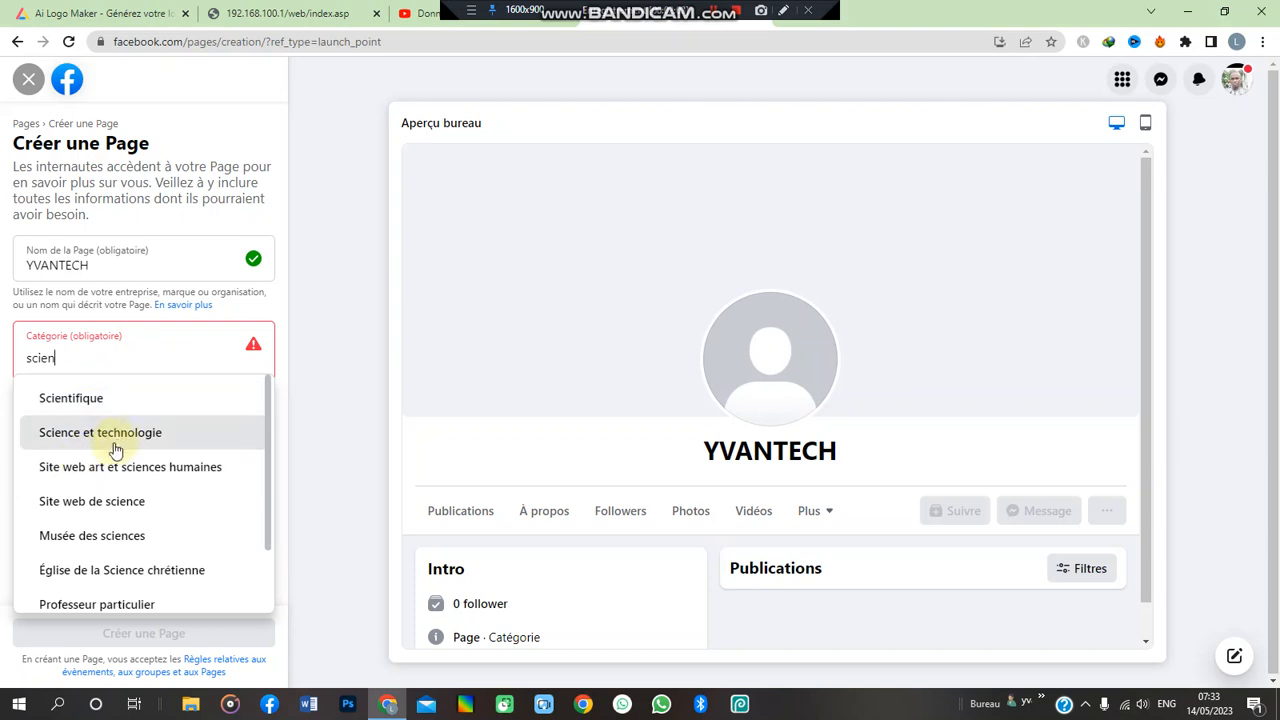
{"action": "left_click", "coordinate": [118, 434]}
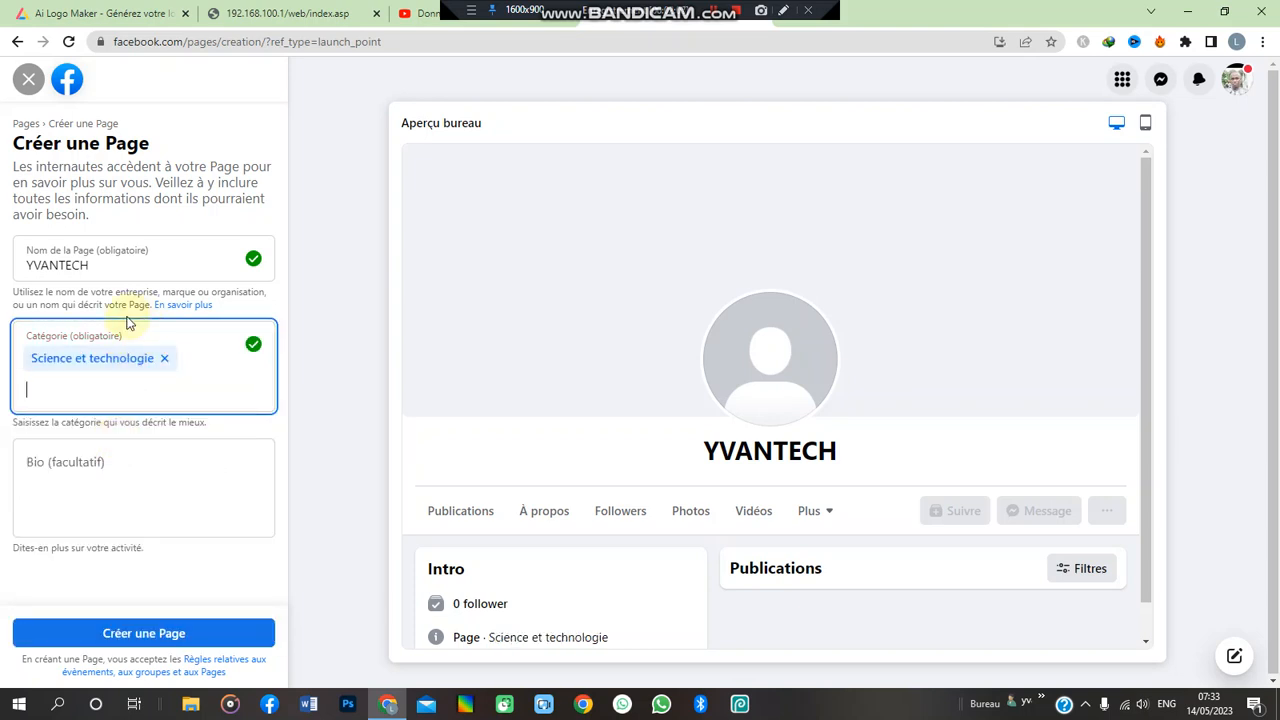
- Write the Page bio 'science et technologie'
{"action": "left_click", "coordinate": [60, 465]}
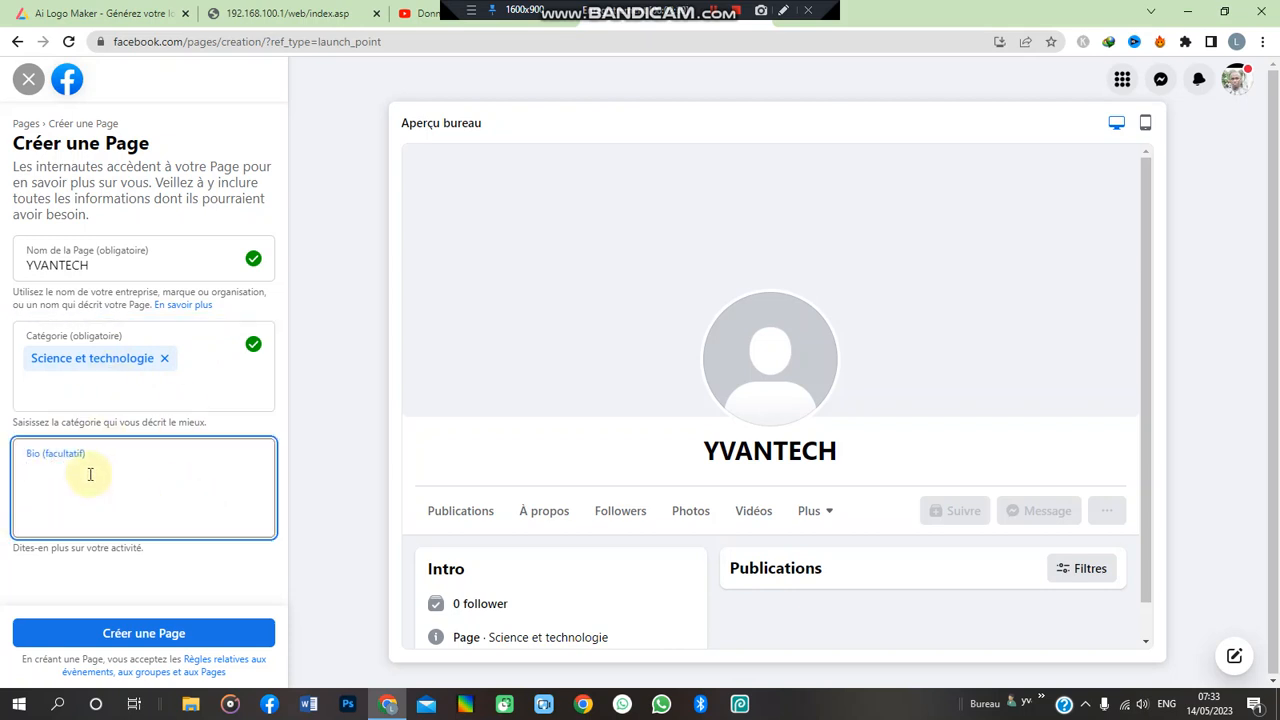
{"action": "type", "text": "sc"}
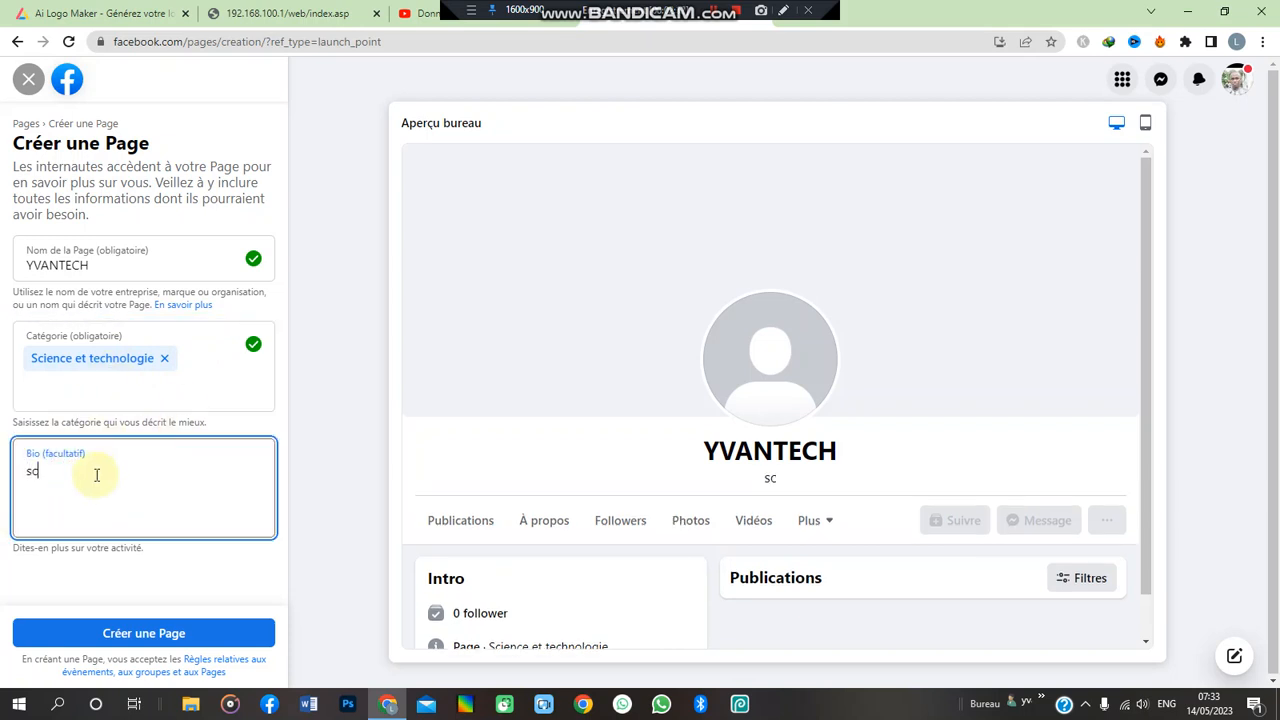
{"action": "type", "text": "ience et tc"}
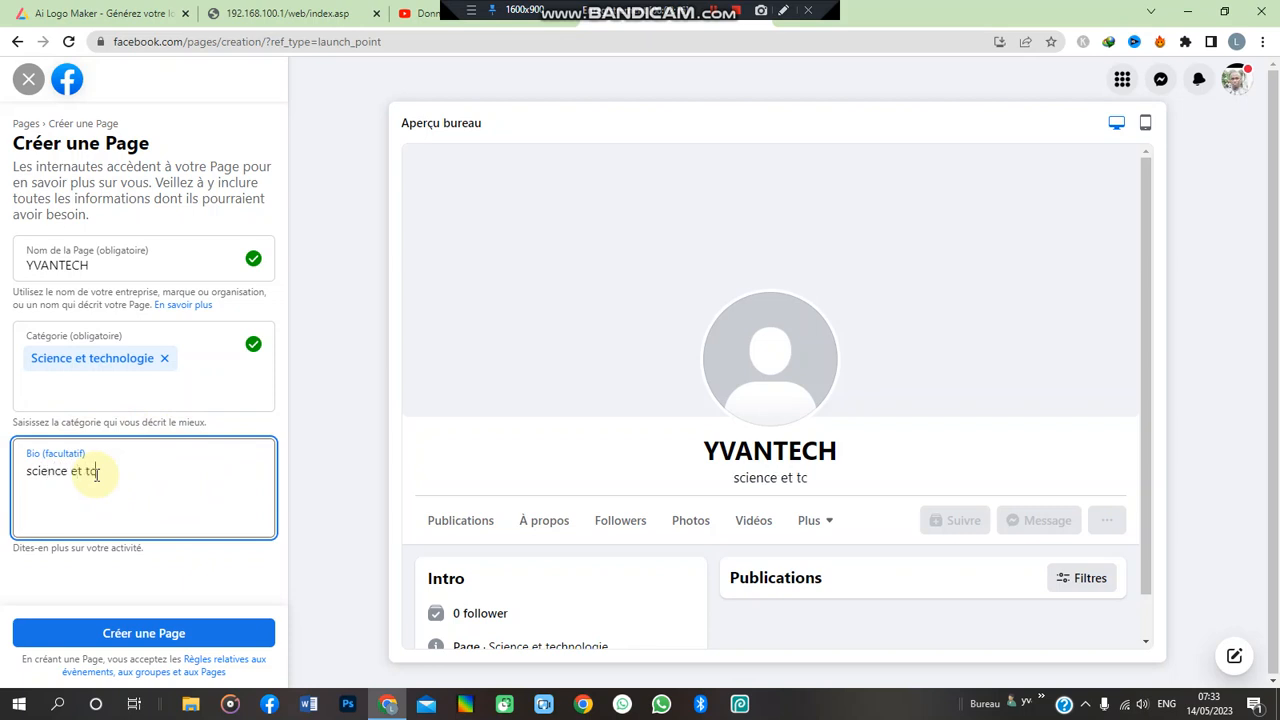
{"action": "key", "text": "BackSpace"}
{"action": "type", "text": "echn"}
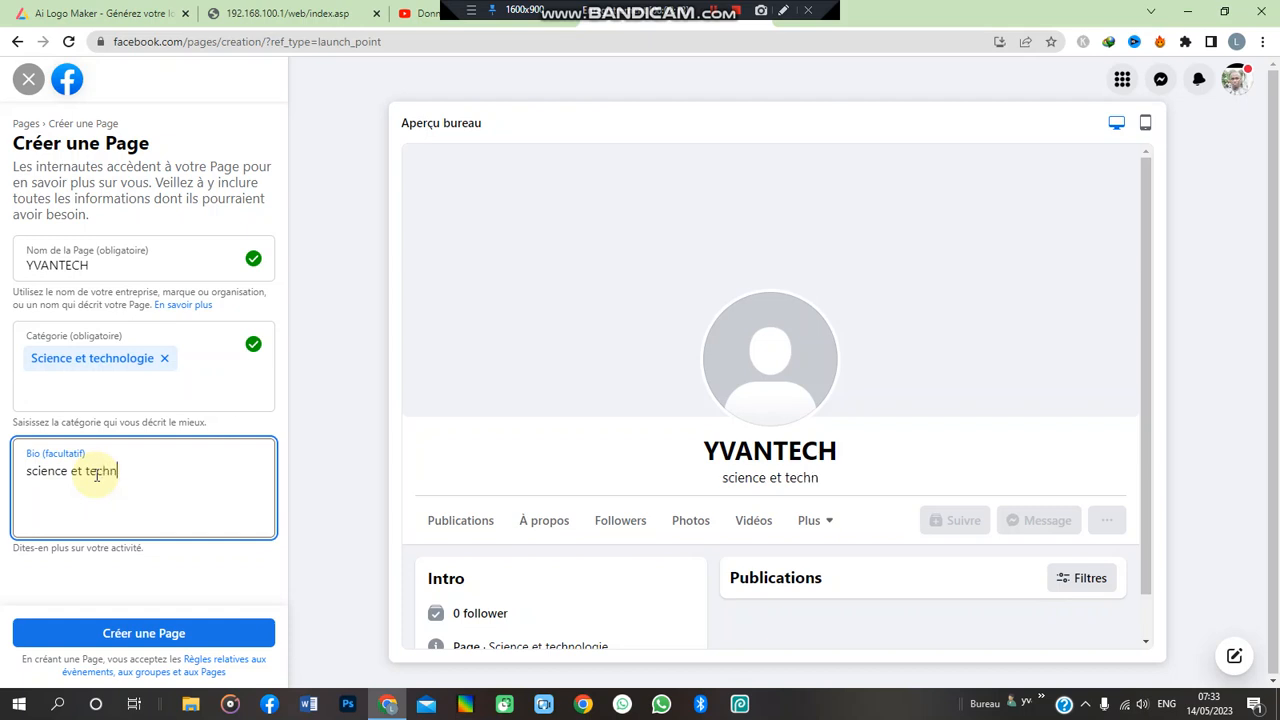
{"action": "type", "text": "o"}
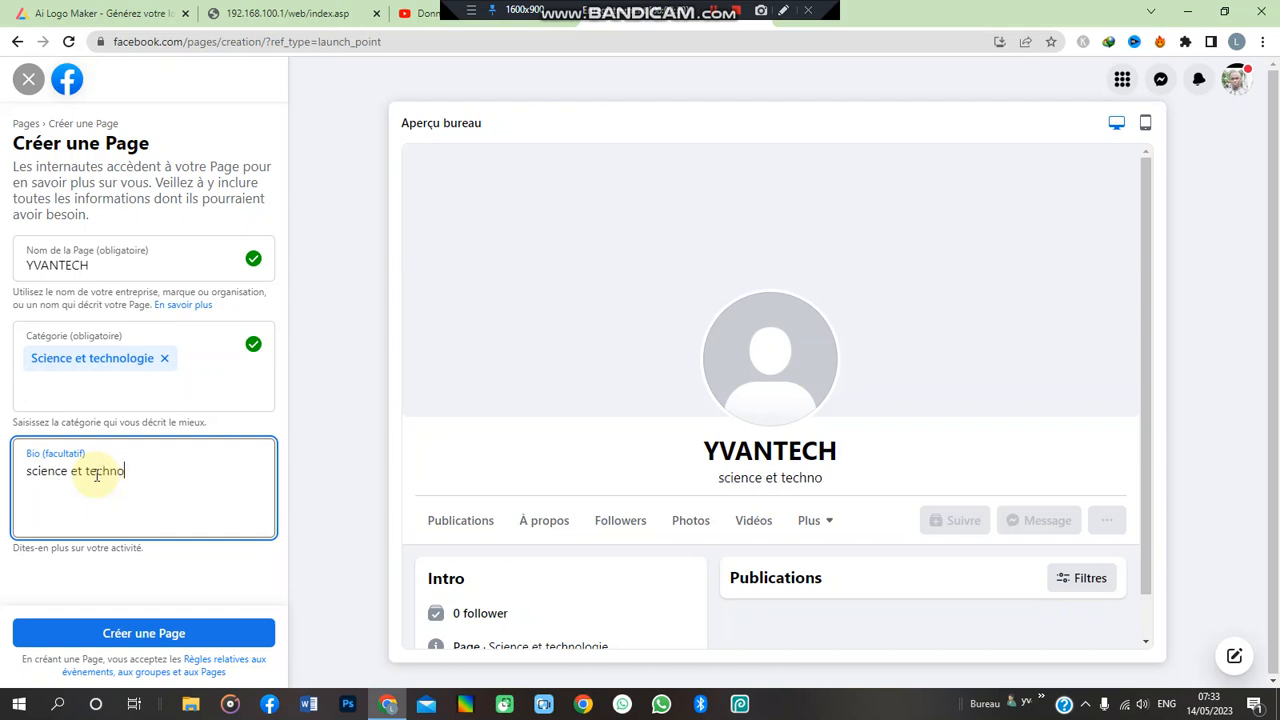
{"action": "type", "text": "logie"}
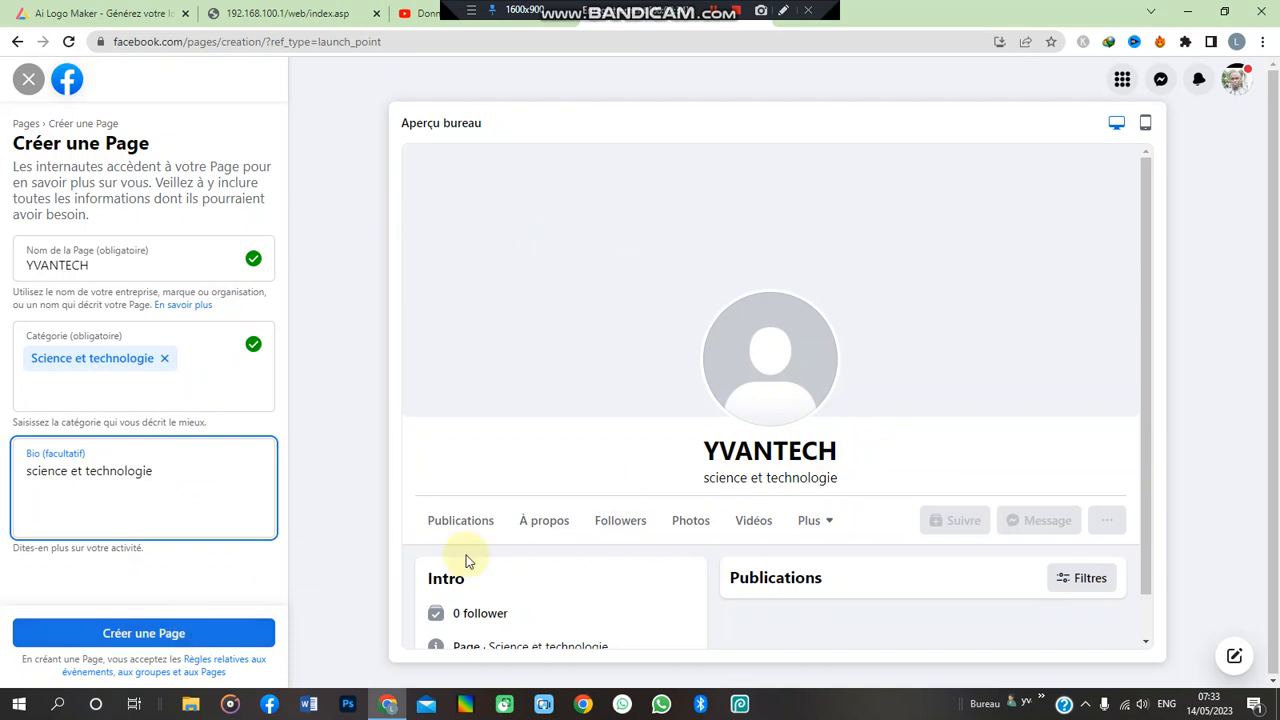
- Change the rejected all-caps Page name YVANTECH to Yvantech
{"action": "left_click", "coordinate": [156, 632]}
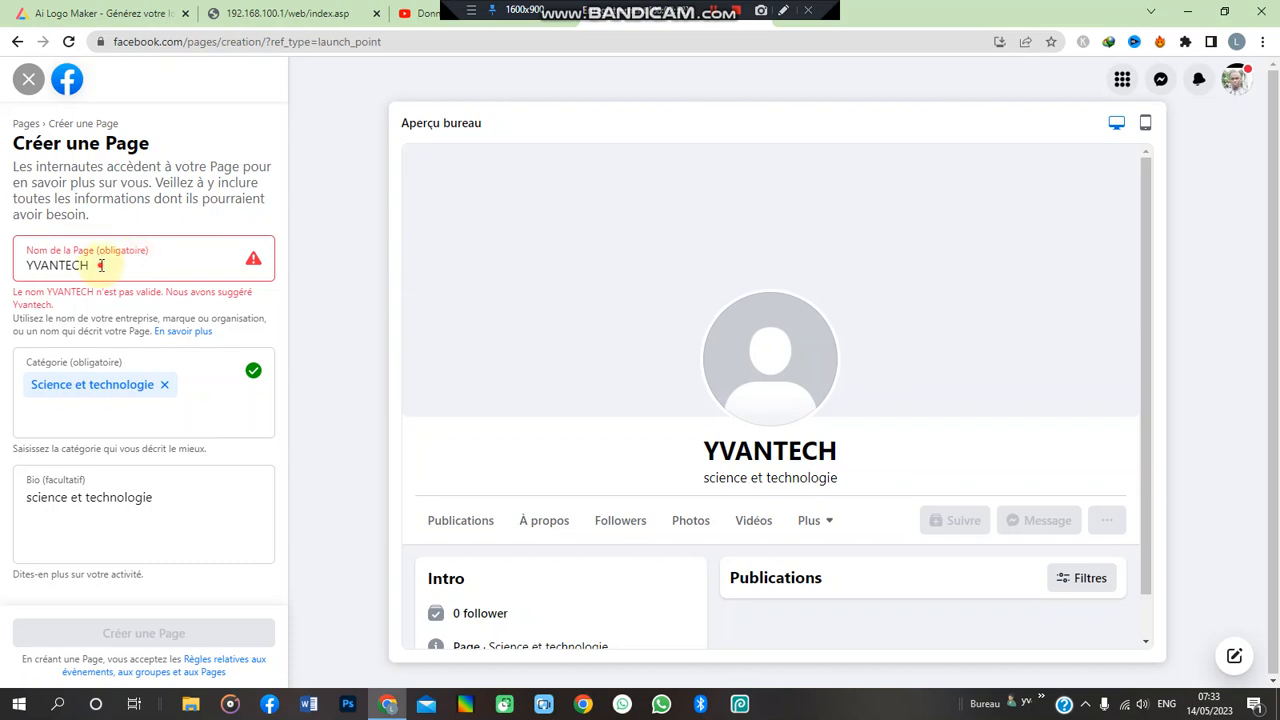
{"action": "key", "text": "BackSpace"}
{"action": "key", "text": "BackSpace"}
{"action": "key", "text": "BackSpace"}
{"action": "key", "text": "BackSpace"}
{"action": "key", "text": "BackSpace"}
{"action": "key", "text": "BackSpace"}
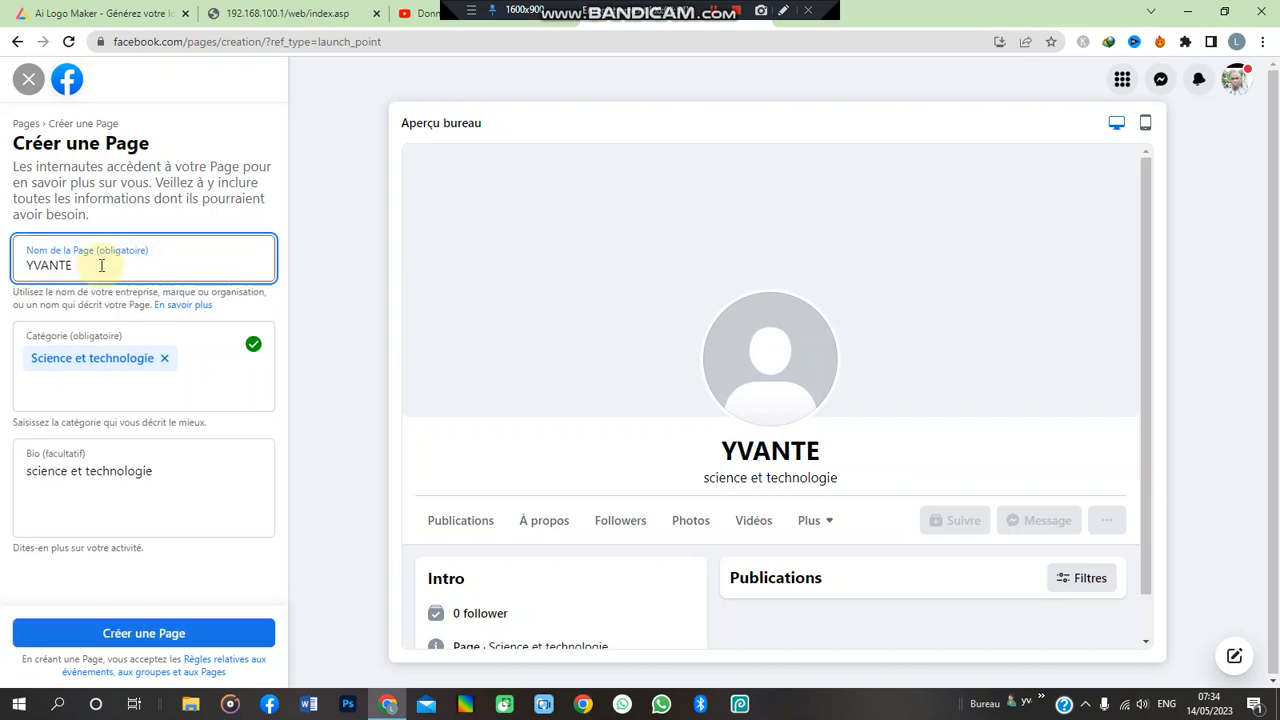
{"action": "key", "text": "BackSpace"}
{"action": "type", "text": "van"}
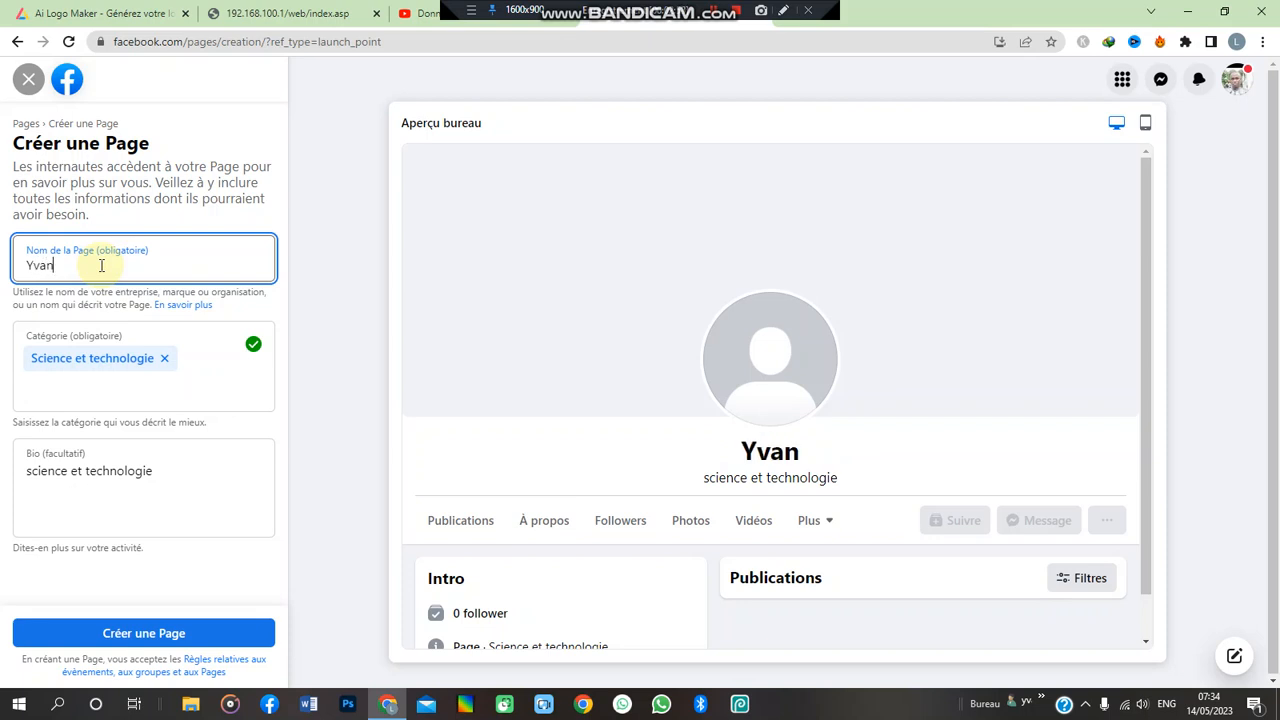
{"action": "type", "text": "tech"}
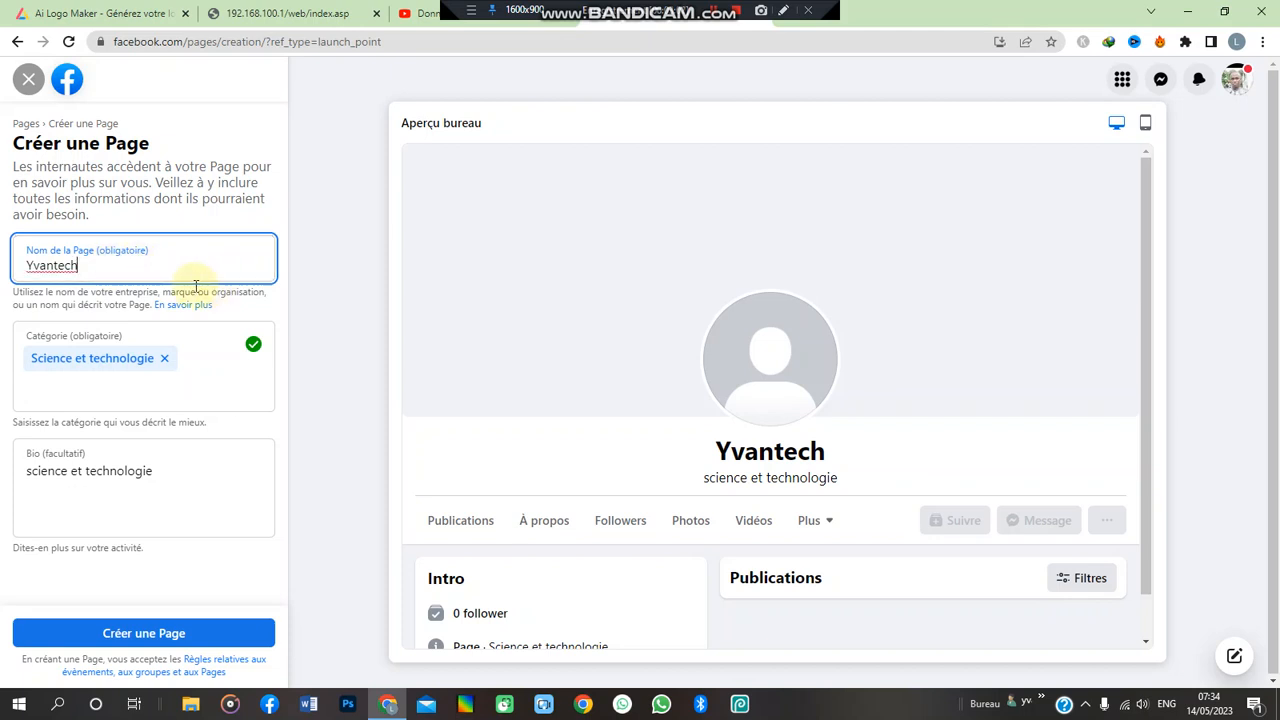
{"action": "left_click", "coordinate": [225, 421]}
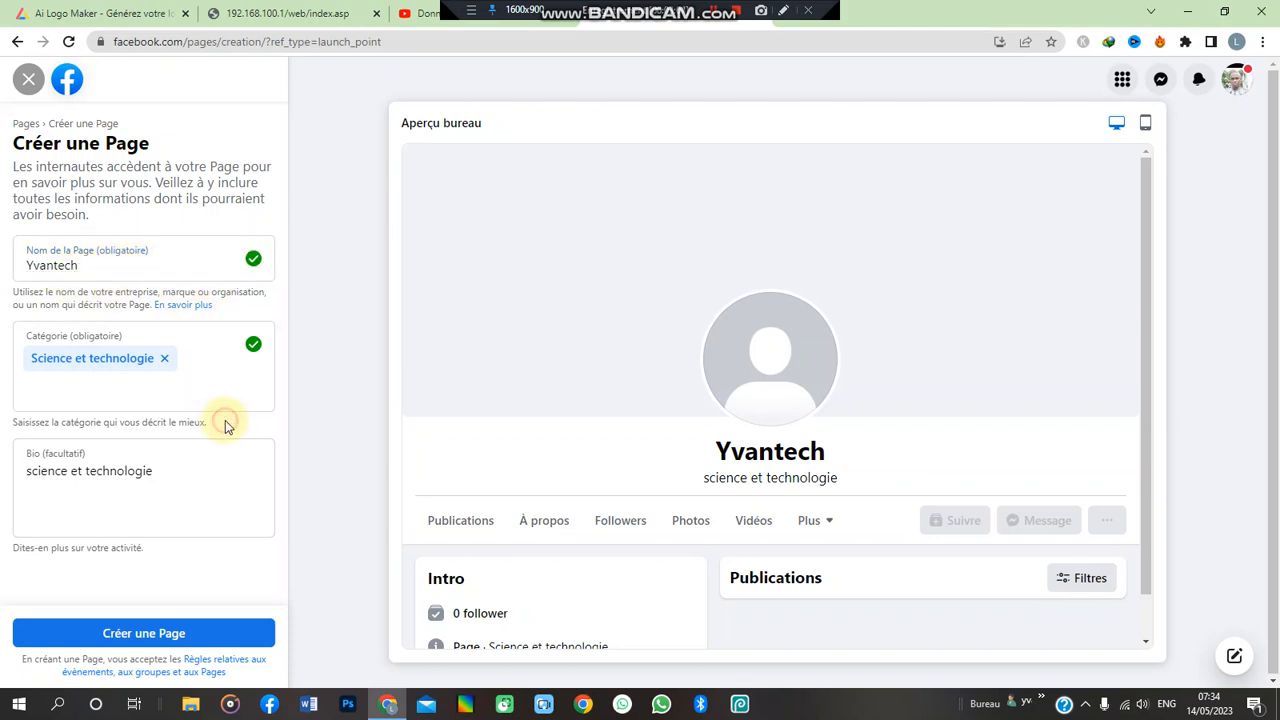
- Create the Yvantech Page and choose France (+33) as the phone country code
{"action": "left_click", "coordinate": [150, 632]}
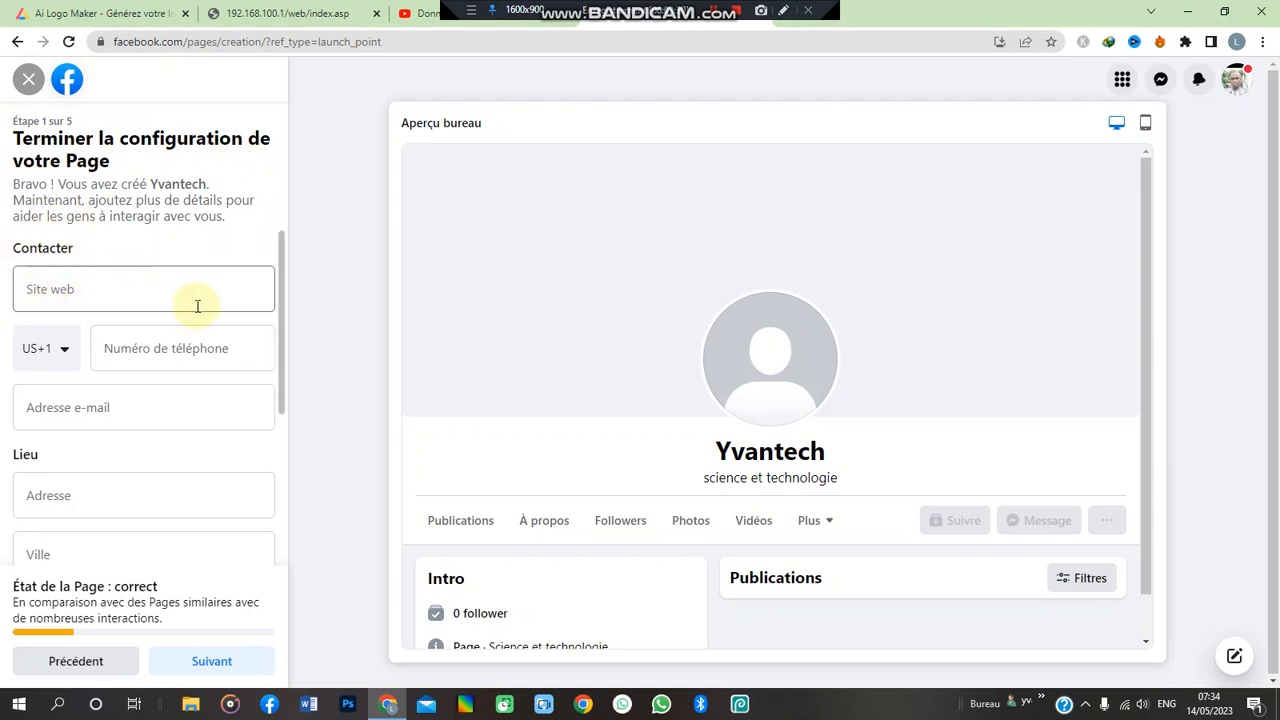
{"action": "left_click", "coordinate": [65, 352]}
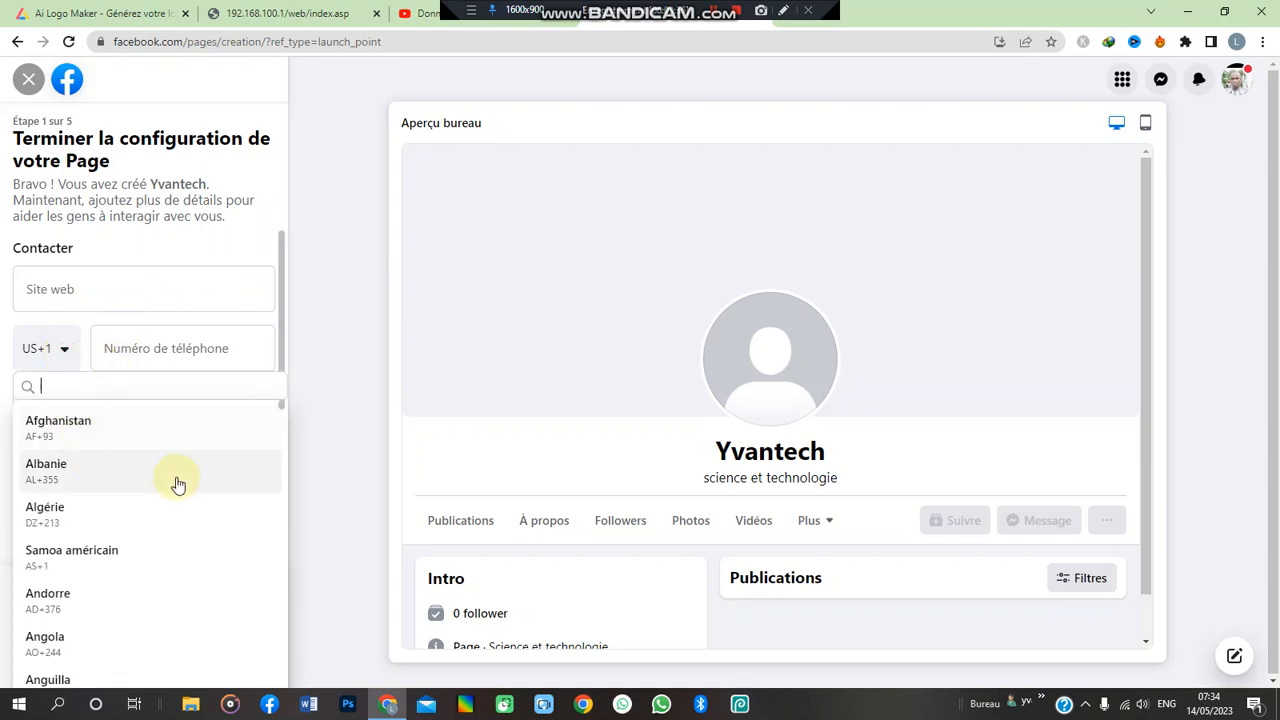
{"action": "type", "text": "fra"}
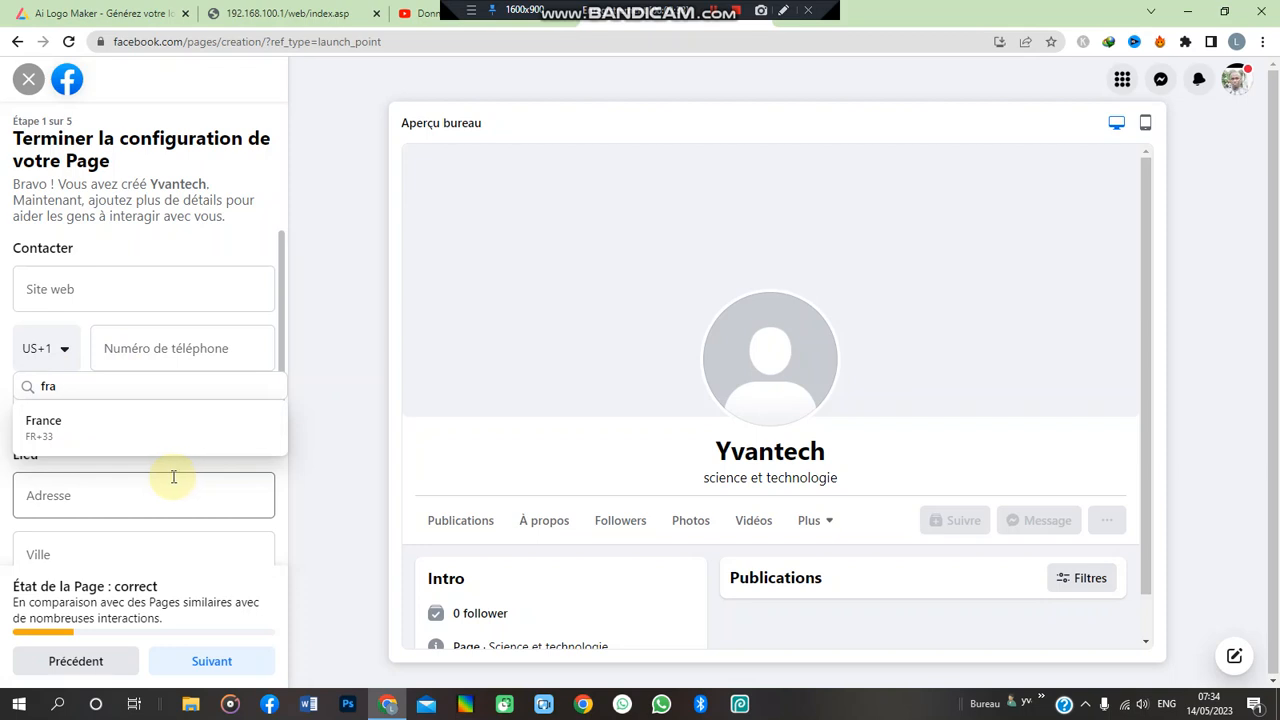
{"action": "left_click", "coordinate": [168, 430]}
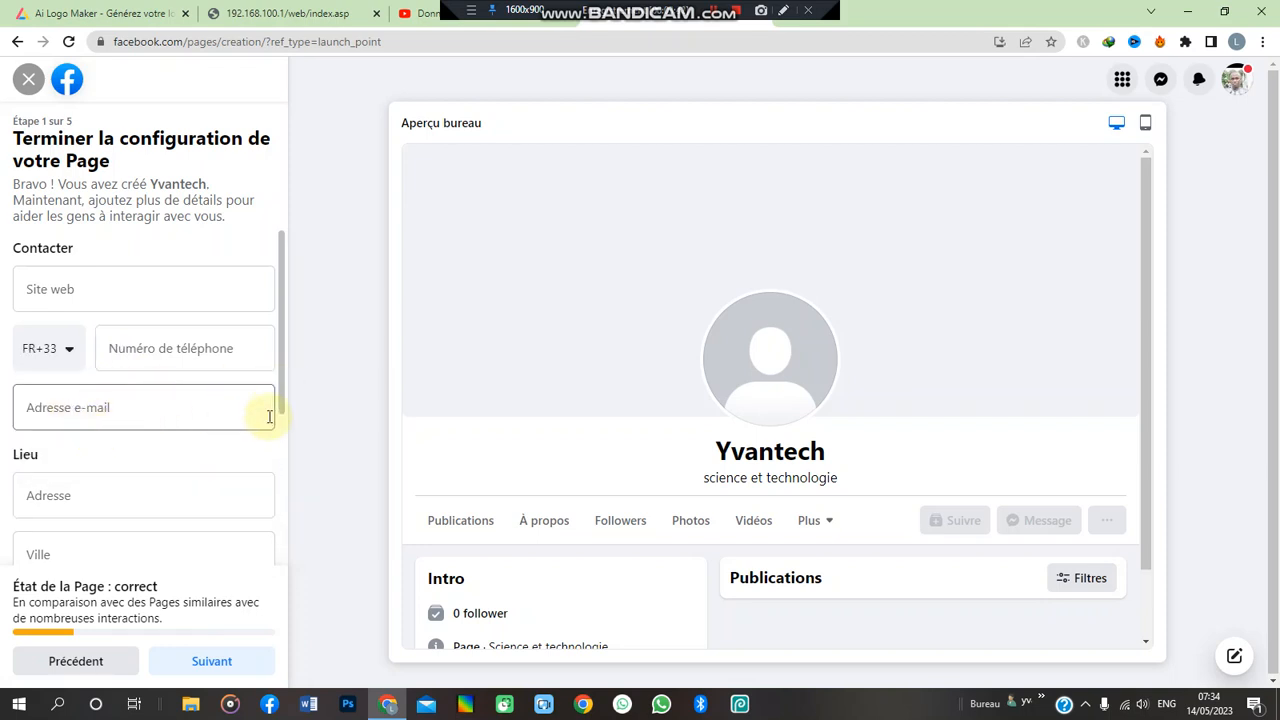
{"action": "scroll", "coordinate": [279, 430], "scroll_direction": "down", "scroll_amount": 1}
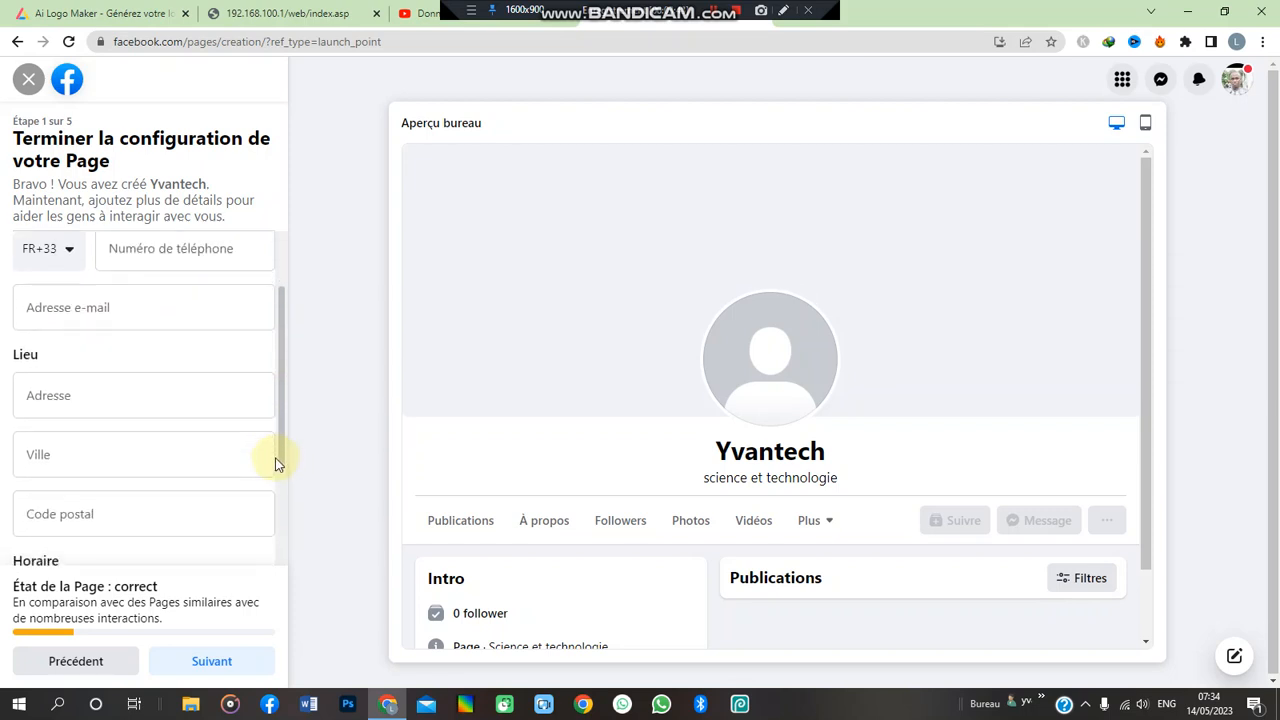
{"action": "scroll", "coordinate": [277, 463], "scroll_direction": "down", "scroll_amount": 3}
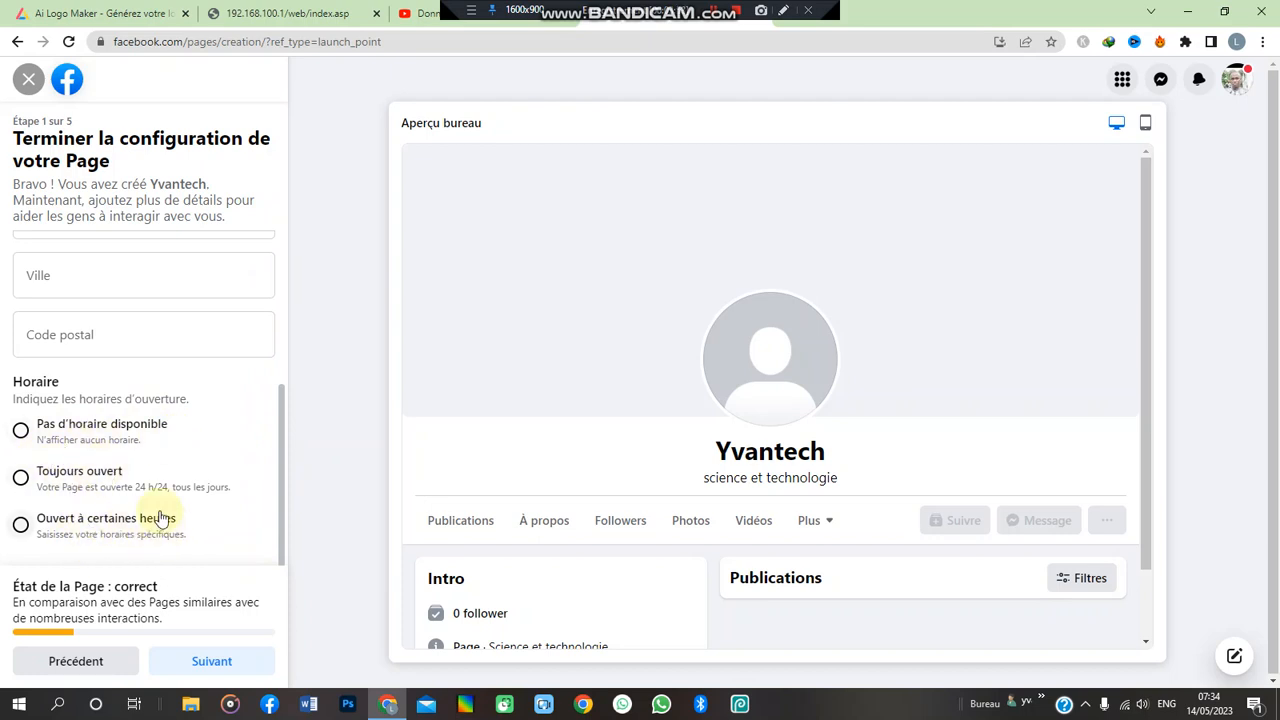
- Enter the contact phone number and continue to the photo setup step
{"action": "left_click", "coordinate": [213, 664]}
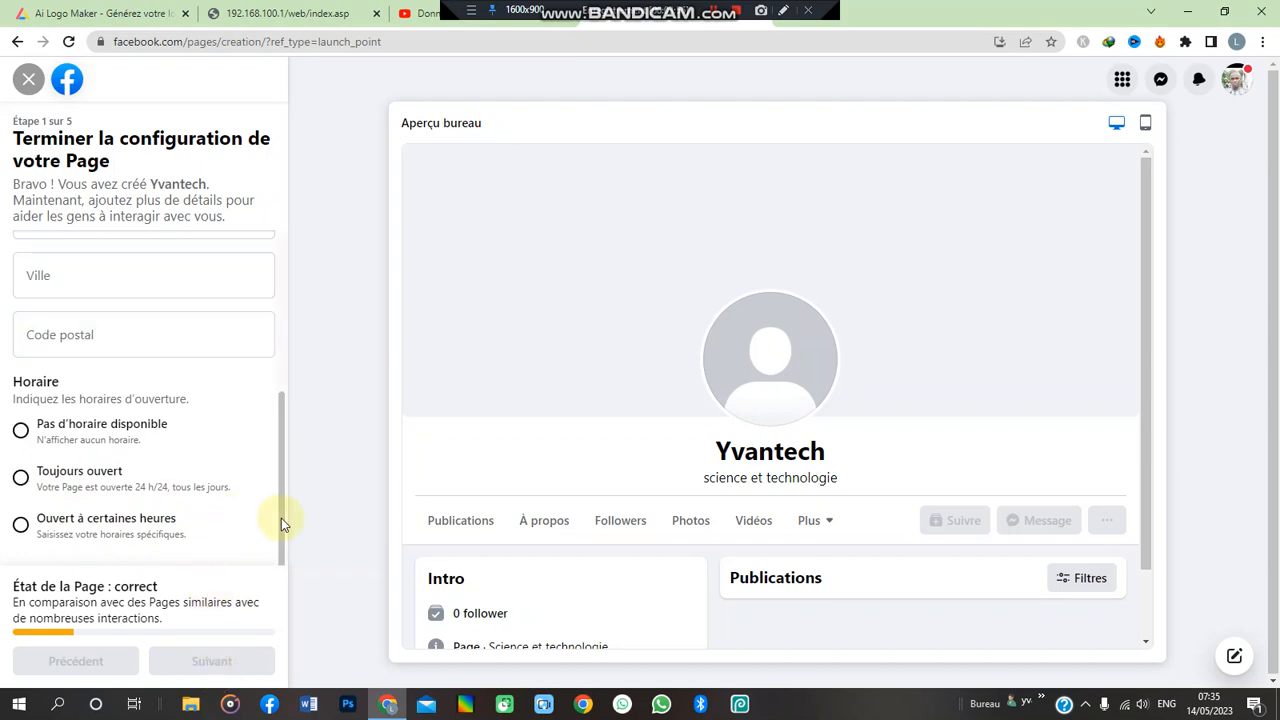
{"action": "left_click_drag", "start_coordinate": [281, 518], "coordinate": [280, 334]}
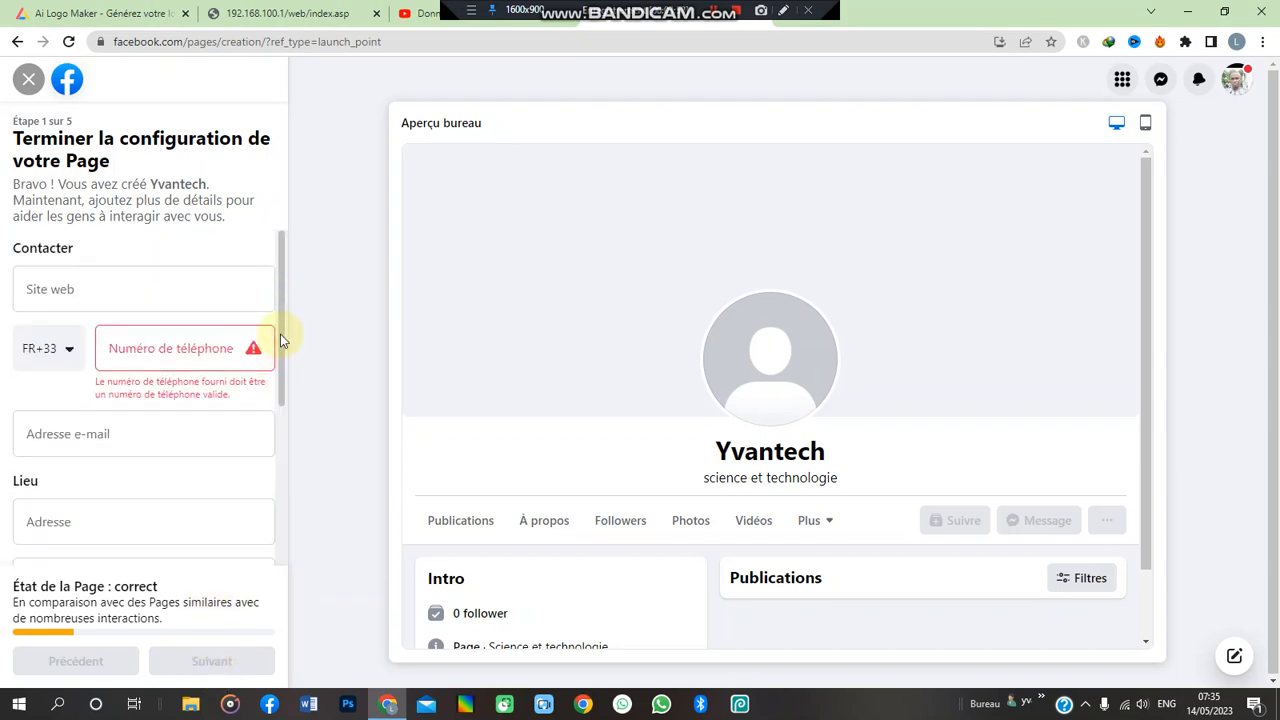
{"action": "left_click", "coordinate": [151, 348]}
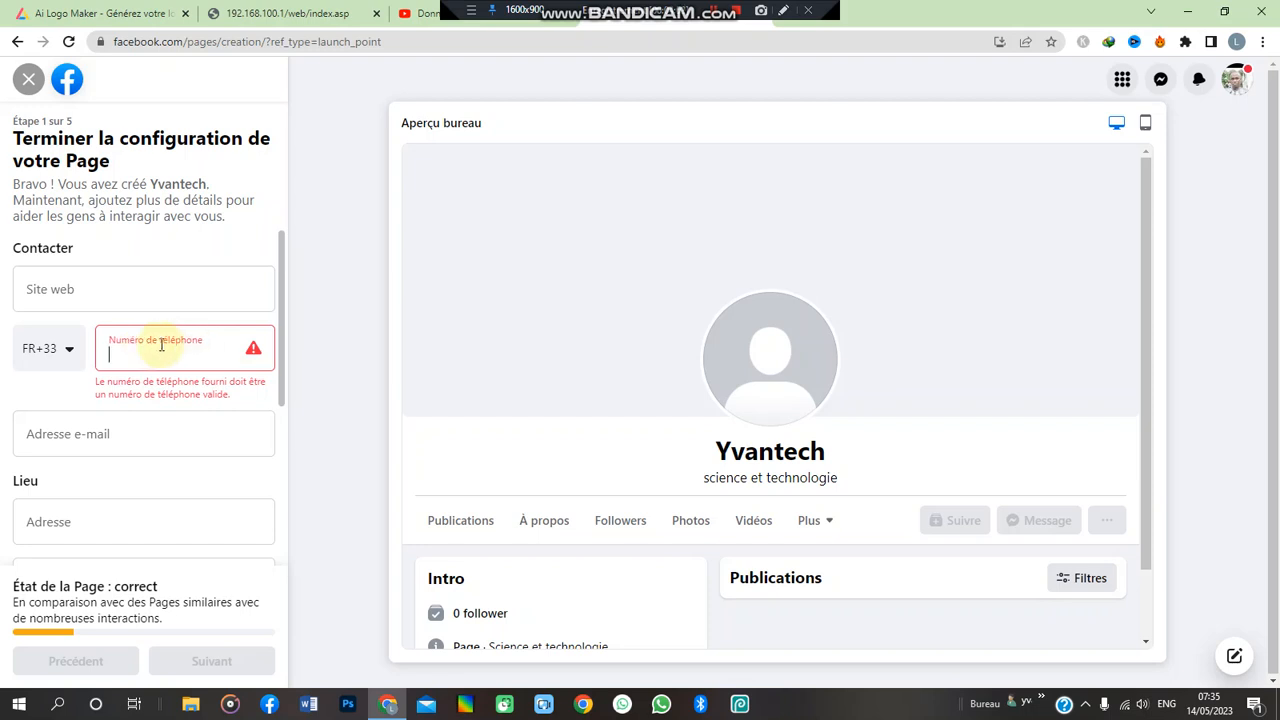
{"action": "left_click", "coordinate": [70, 352]}
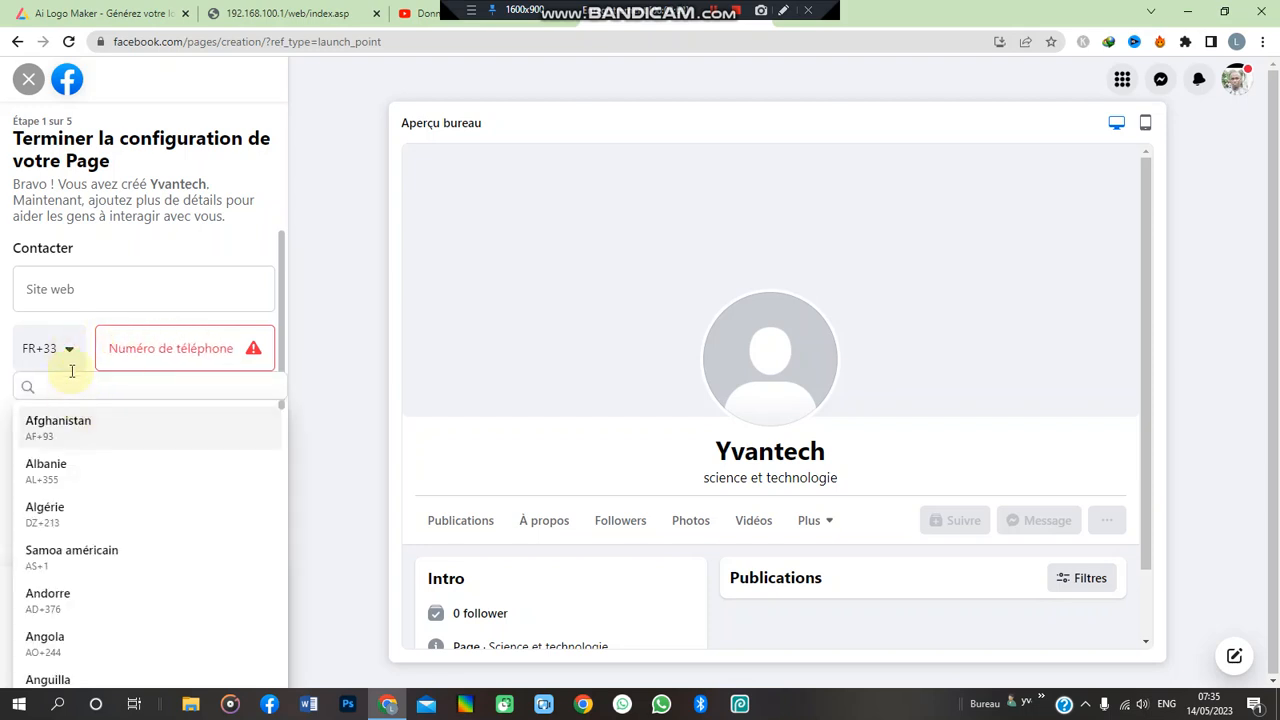
{"action": "left_click", "coordinate": [68, 352]}
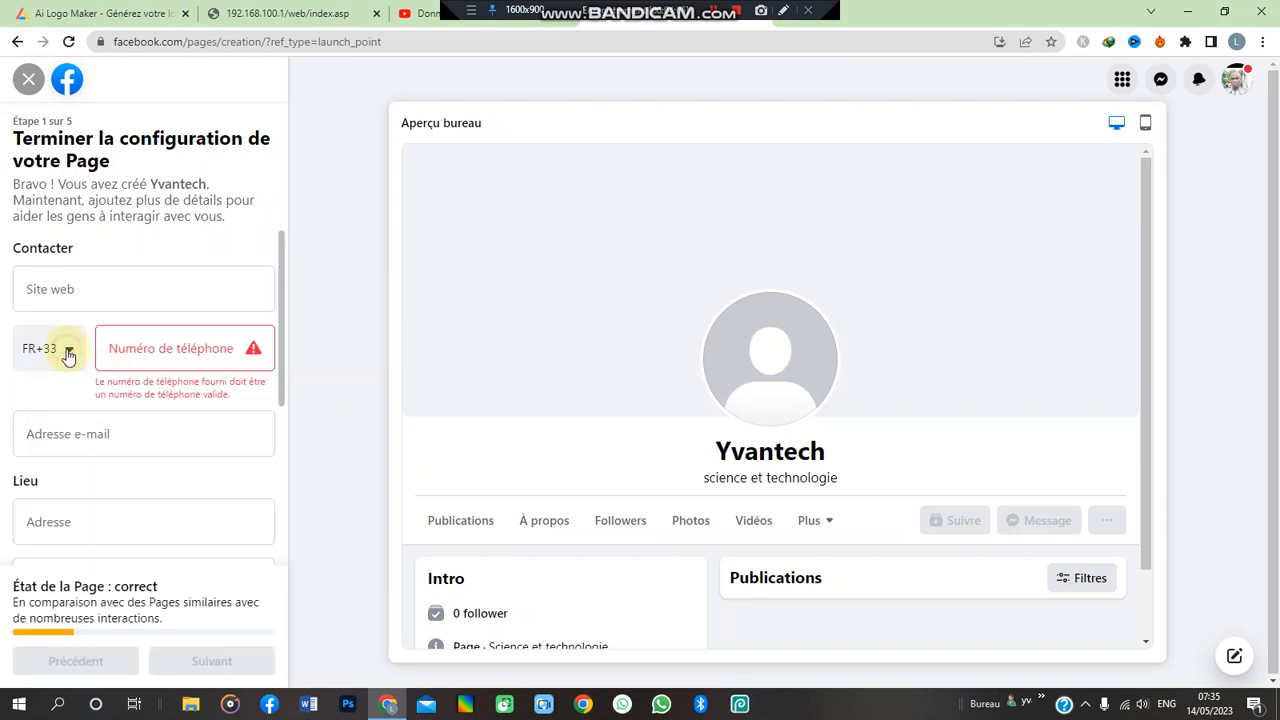
{"action": "left_click", "coordinate": [165, 348]}
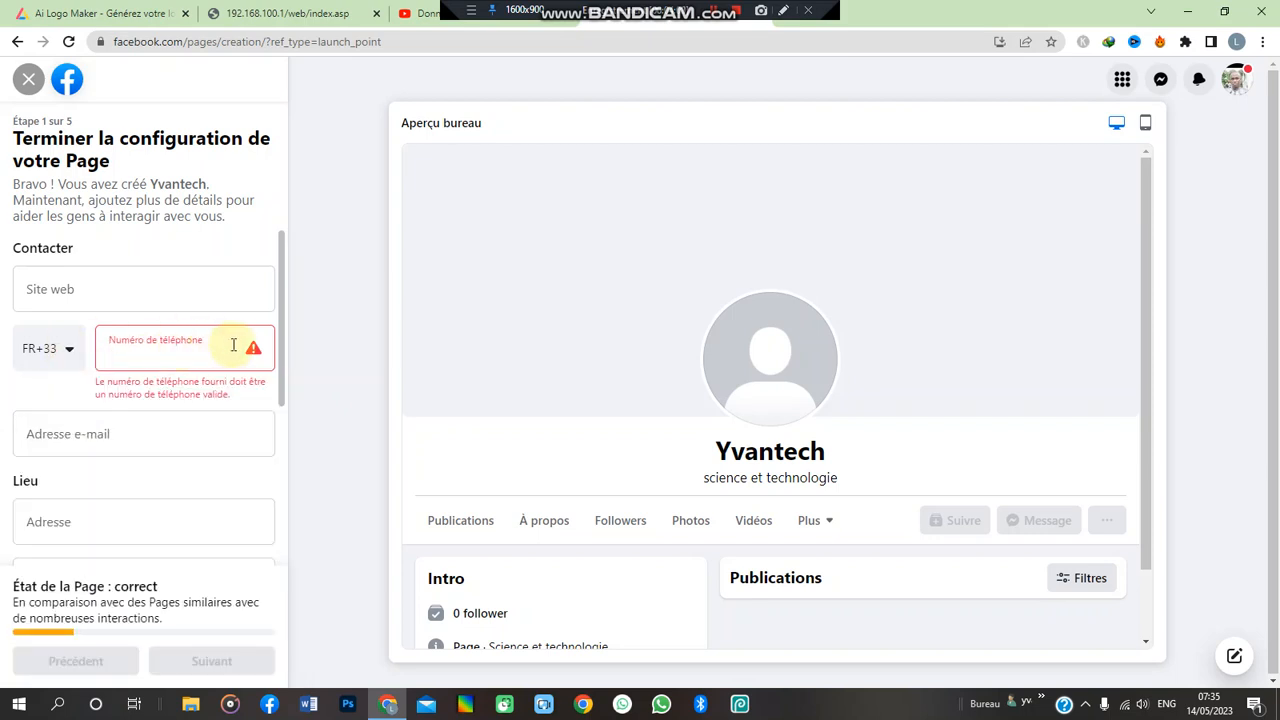
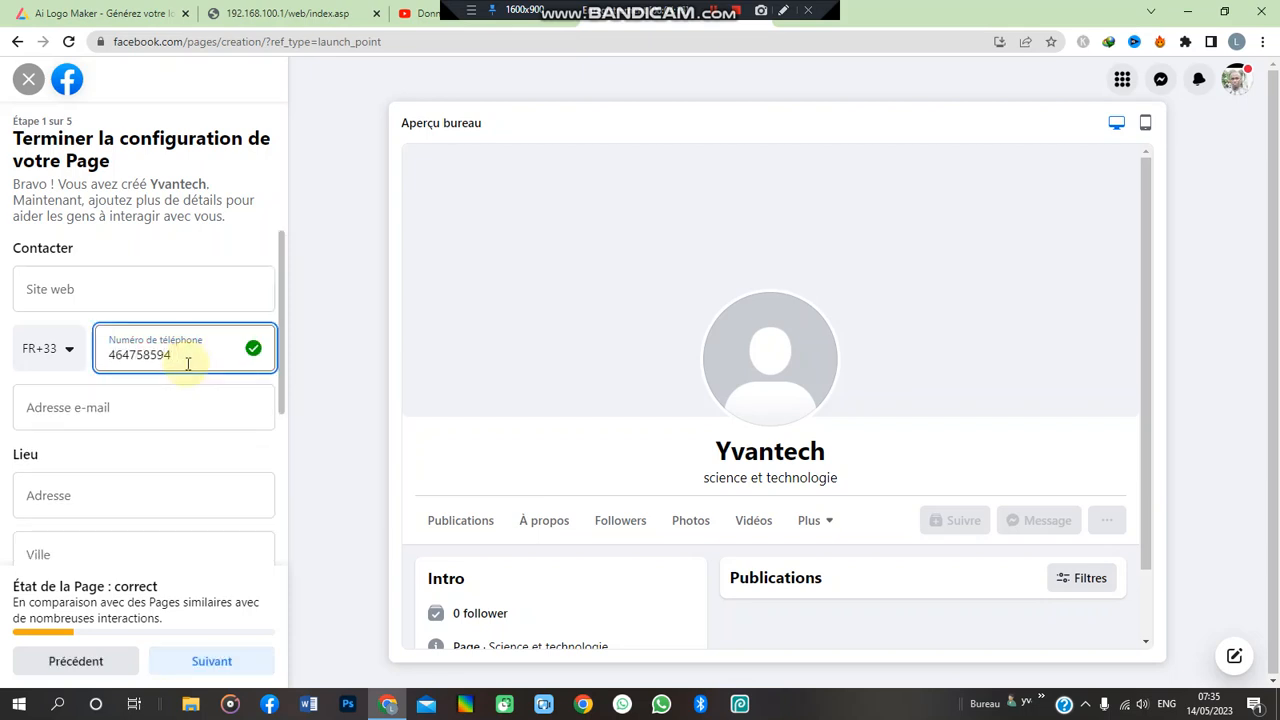
{"action": "left_click_drag", "start_coordinate": [280, 397], "coordinate": [263, 546]}
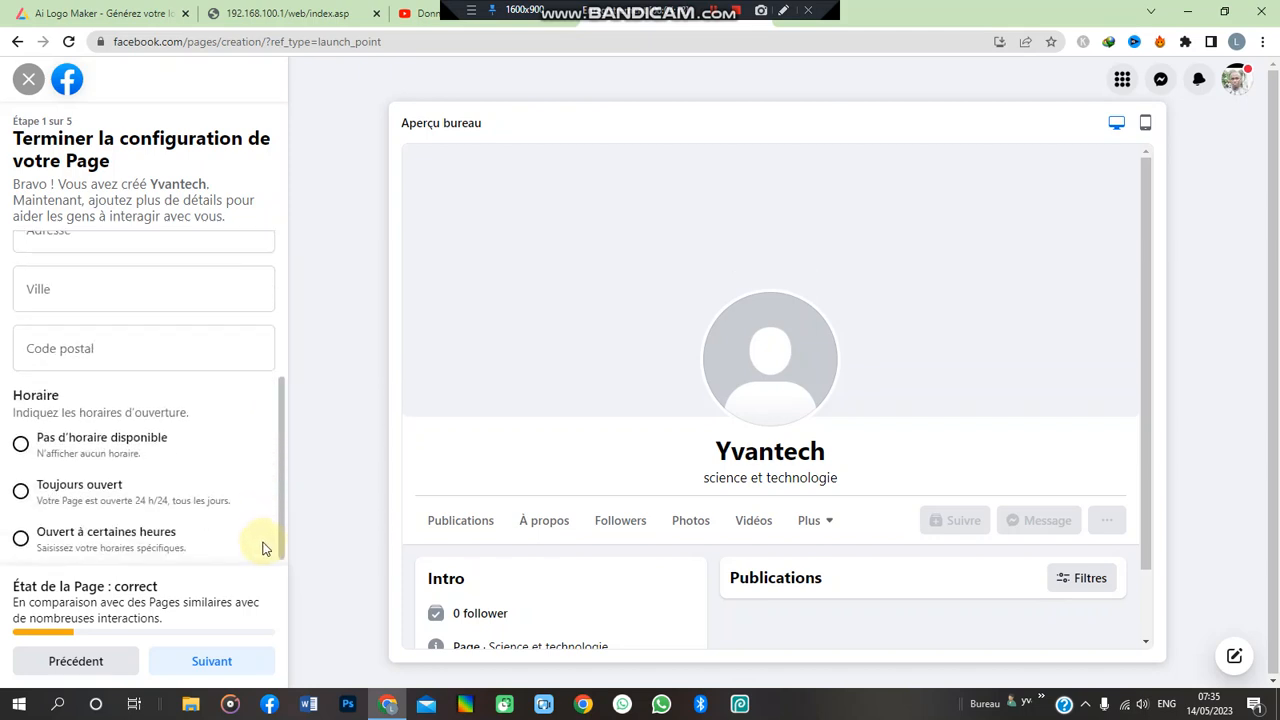
{"action": "left_click", "coordinate": [226, 679]}
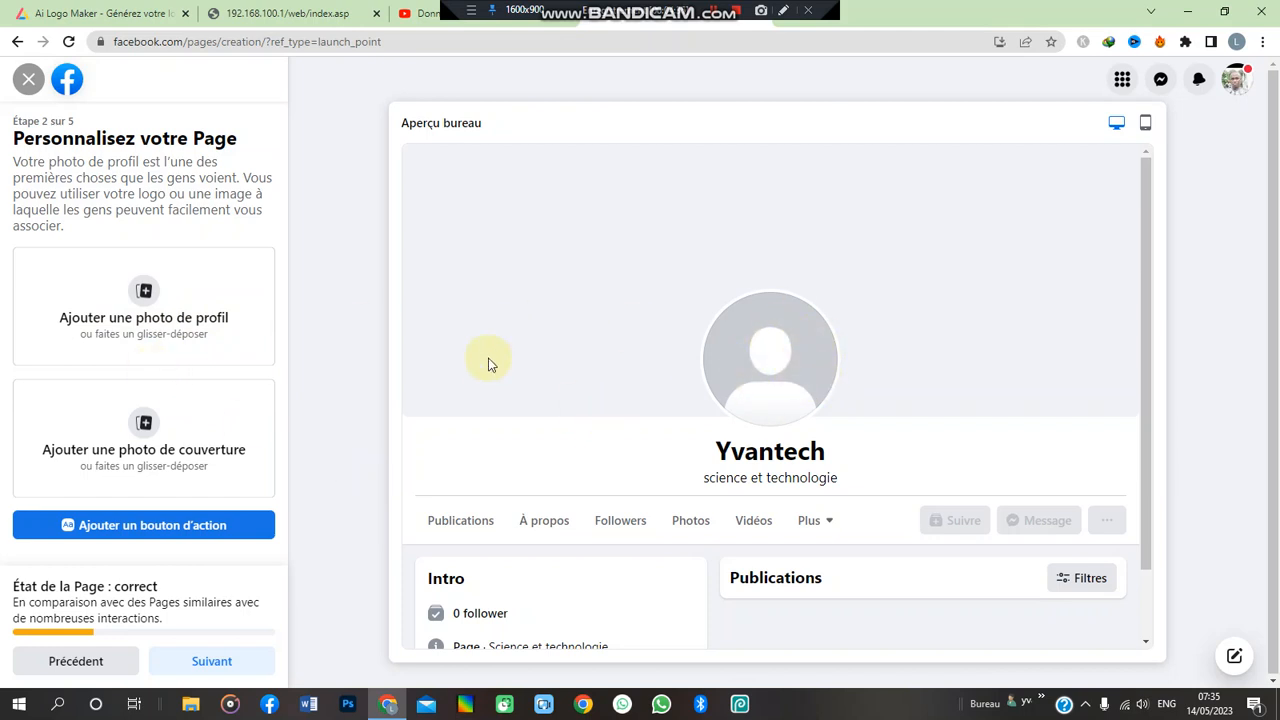
- Upload mon logo yvantech.png from the les logos et banieres folder as the profile photo
{"action": "left_click", "coordinate": [153, 290]}
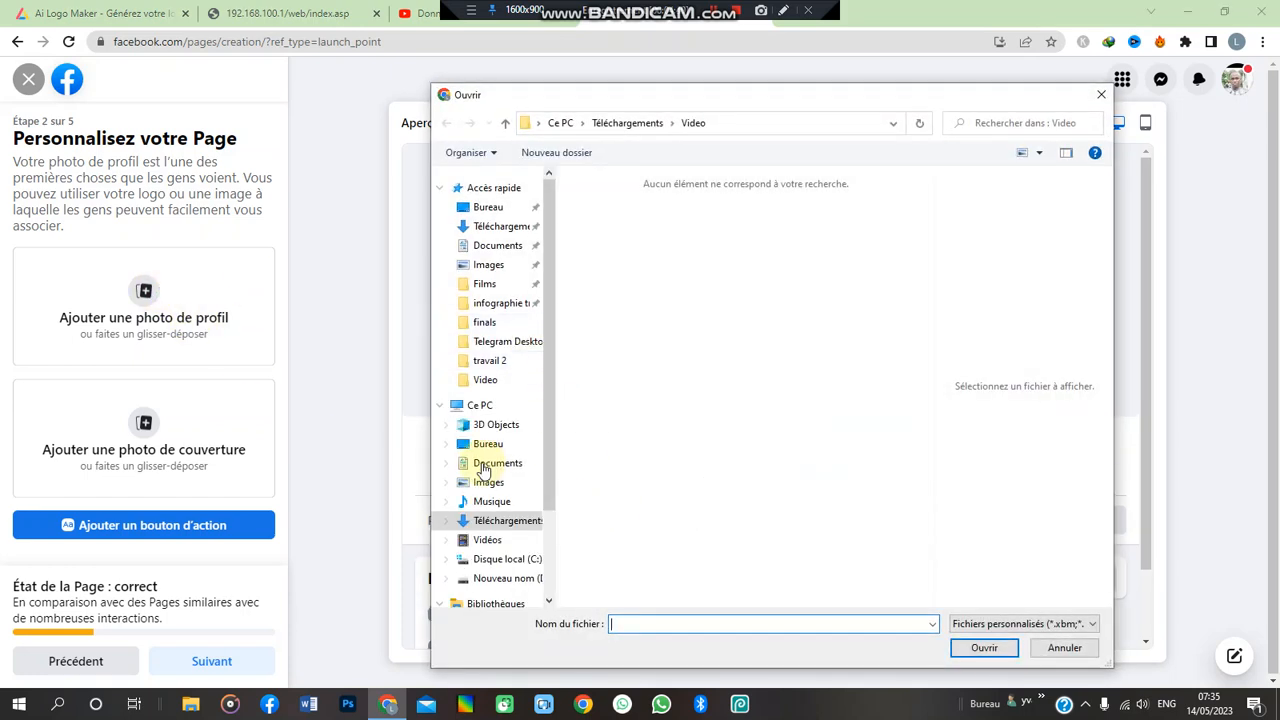
{"action": "left_click", "coordinate": [489, 406]}
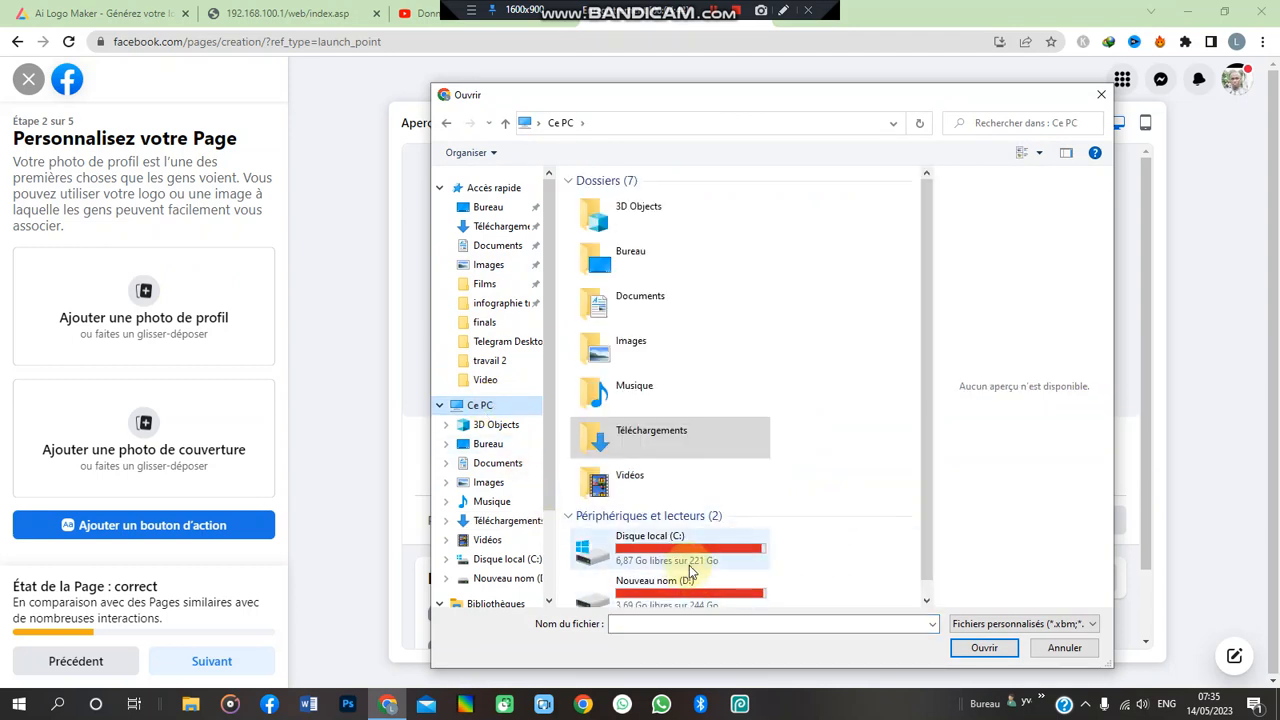
{"action": "double_click", "coordinate": [682, 587]}
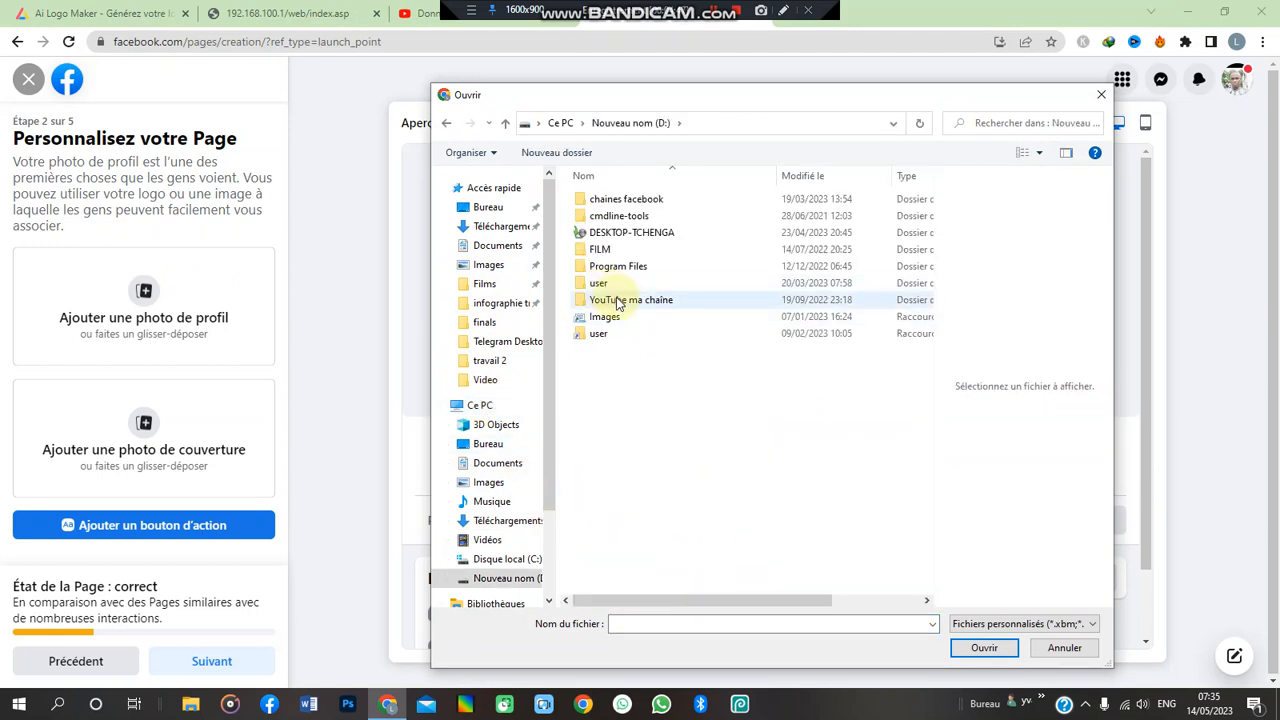
{"action": "double_click", "coordinate": [615, 300]}
{"action": "double_click", "coordinate": [648, 232]}
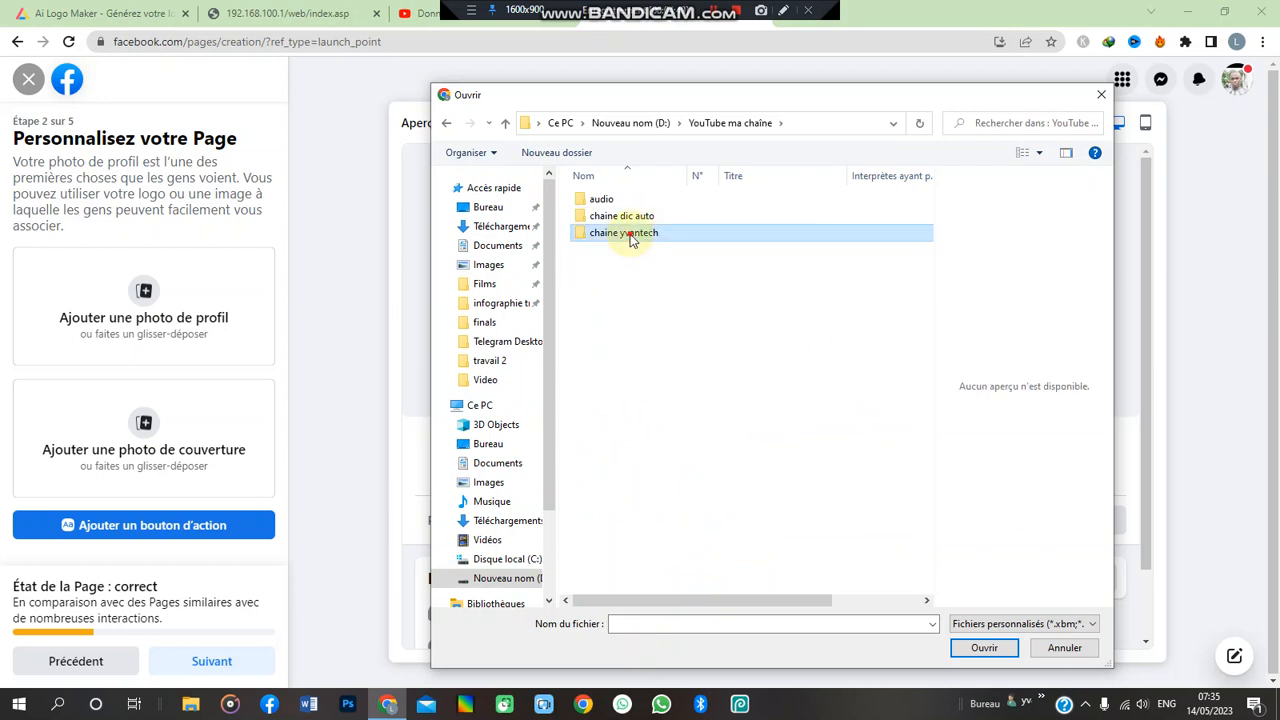
{"action": "left_click", "coordinate": [614, 217]}
{"action": "double_click", "coordinate": [614, 217]}
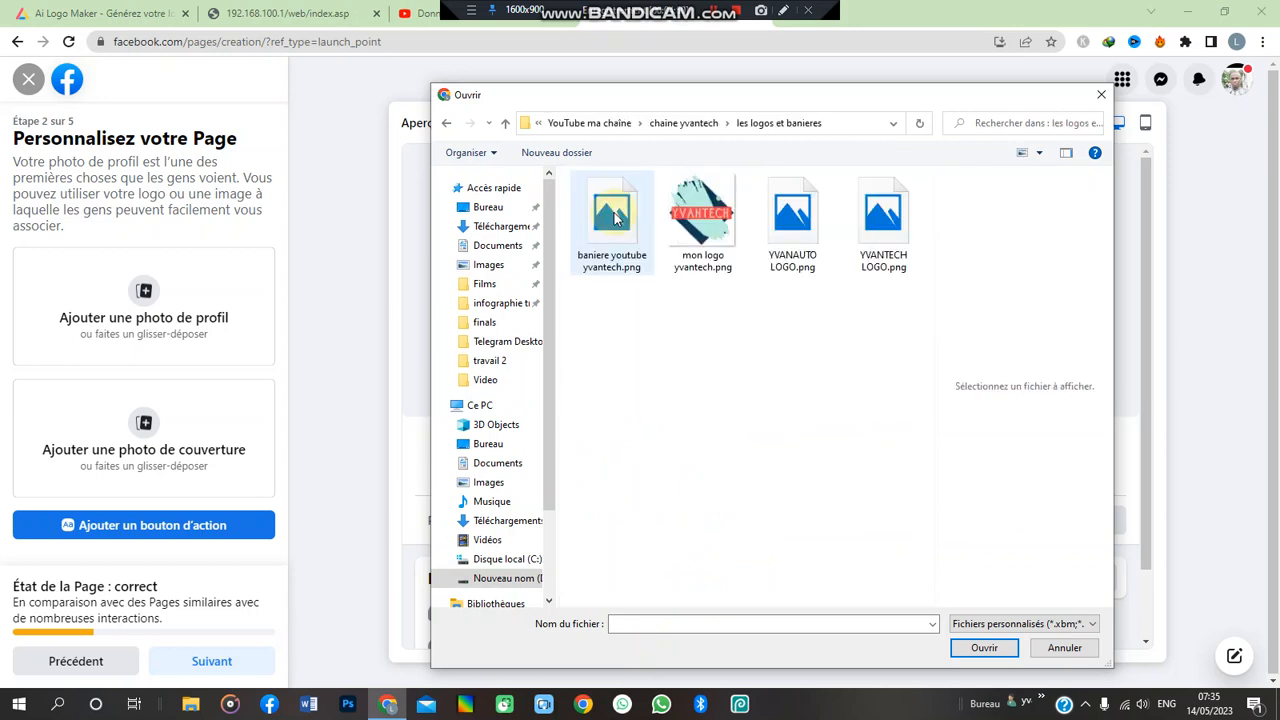
{"action": "left_click", "coordinate": [707, 217]}
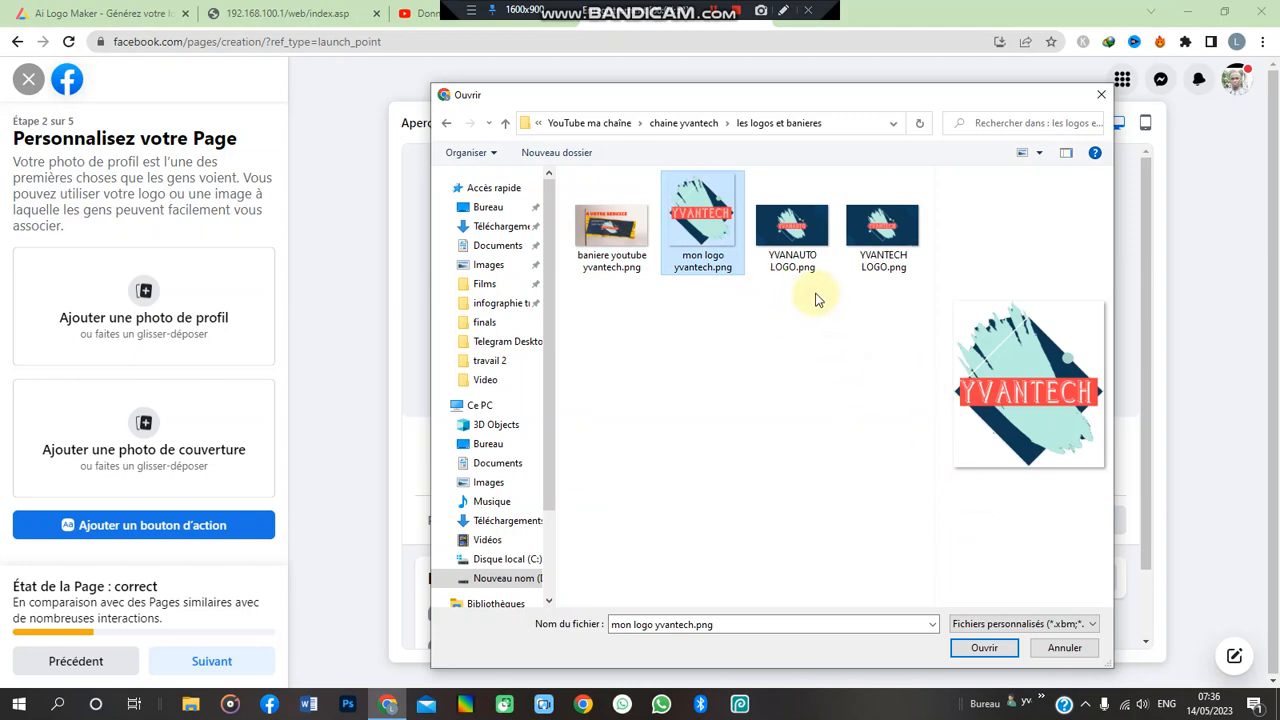
{"action": "left_click", "coordinate": [984, 648]}
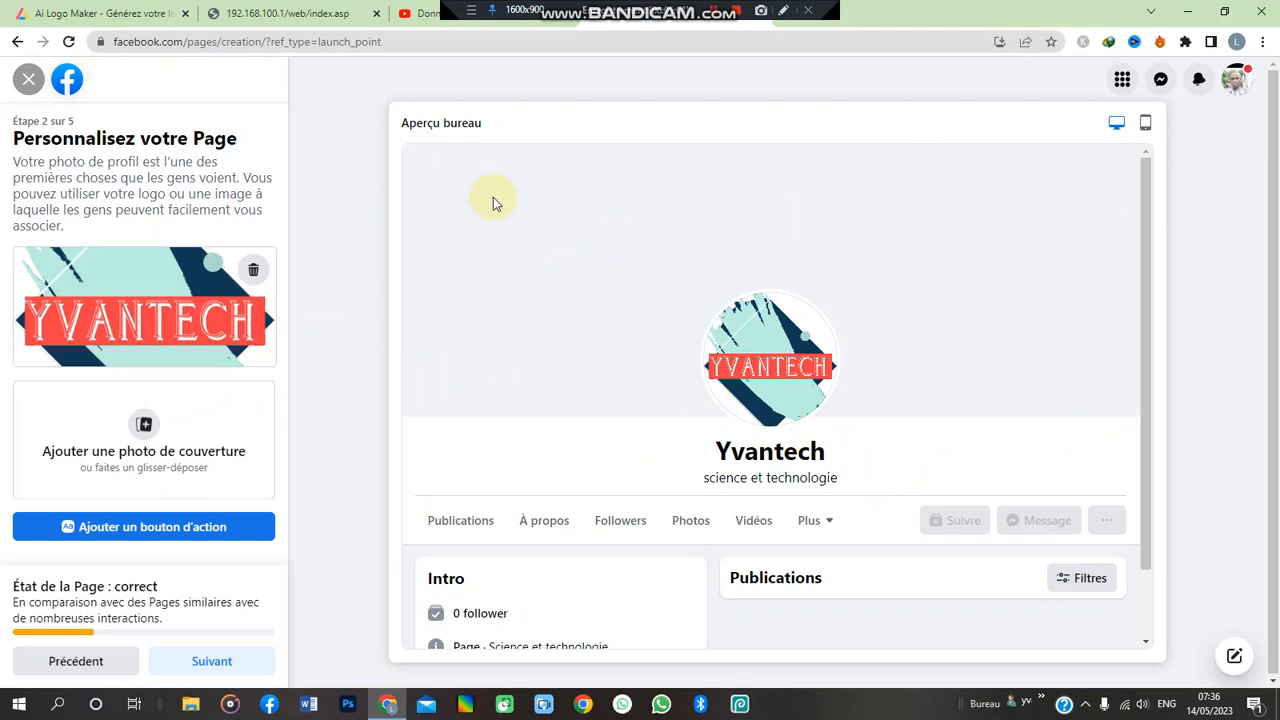
- Set baniere youtube yvantech.png as the cover photo, then bring up the action-button offer
{"action": "left_click", "coordinate": [150, 450]}
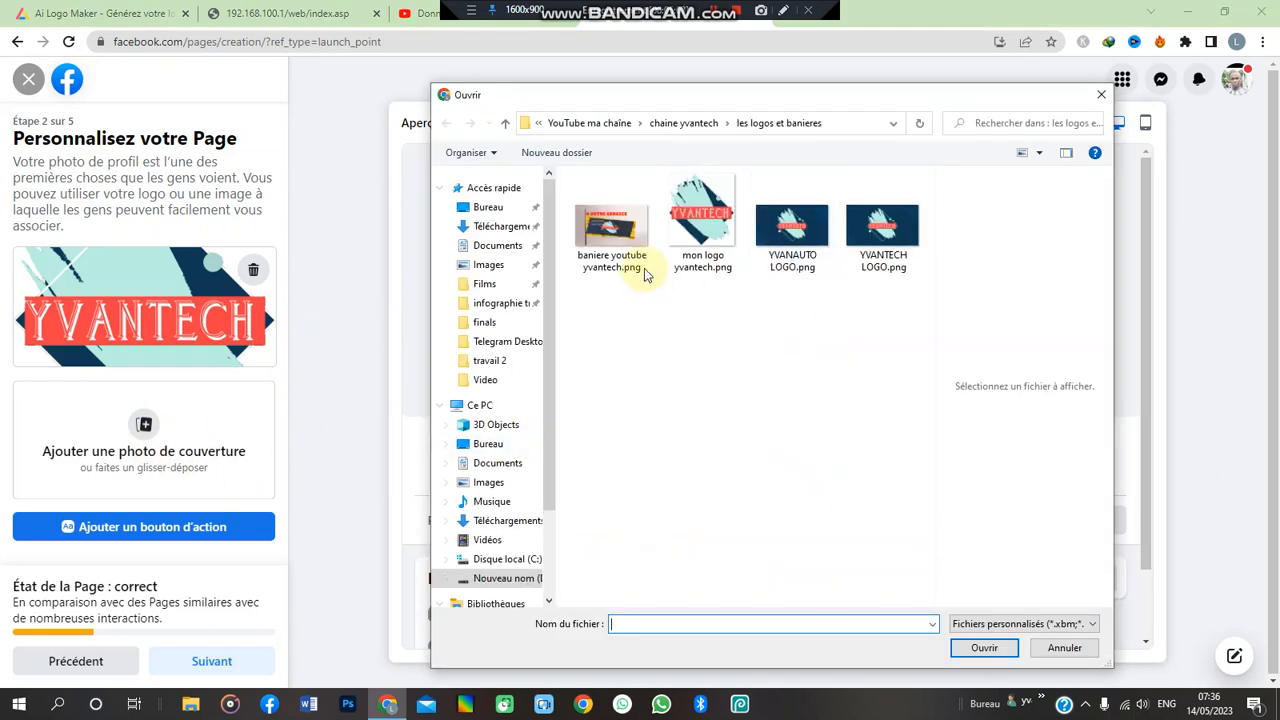
{"action": "left_click", "coordinate": [622, 233]}
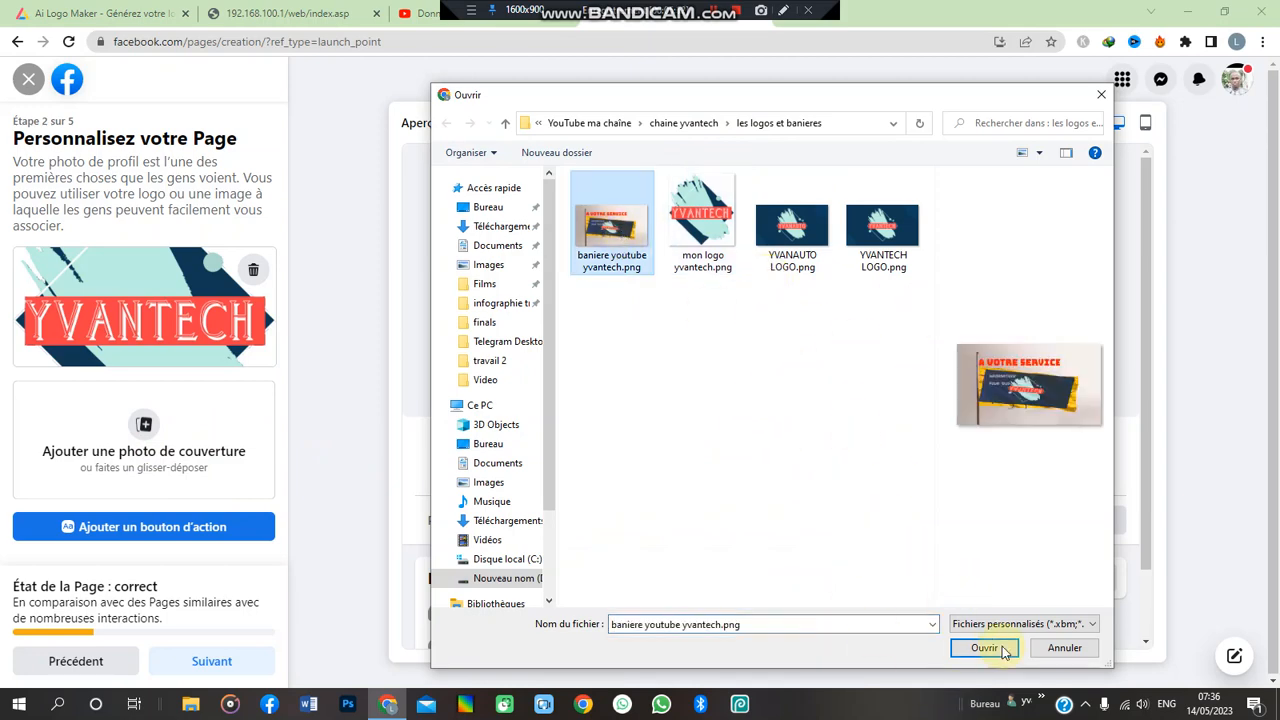
{"action": "left_click", "coordinate": [984, 648]}
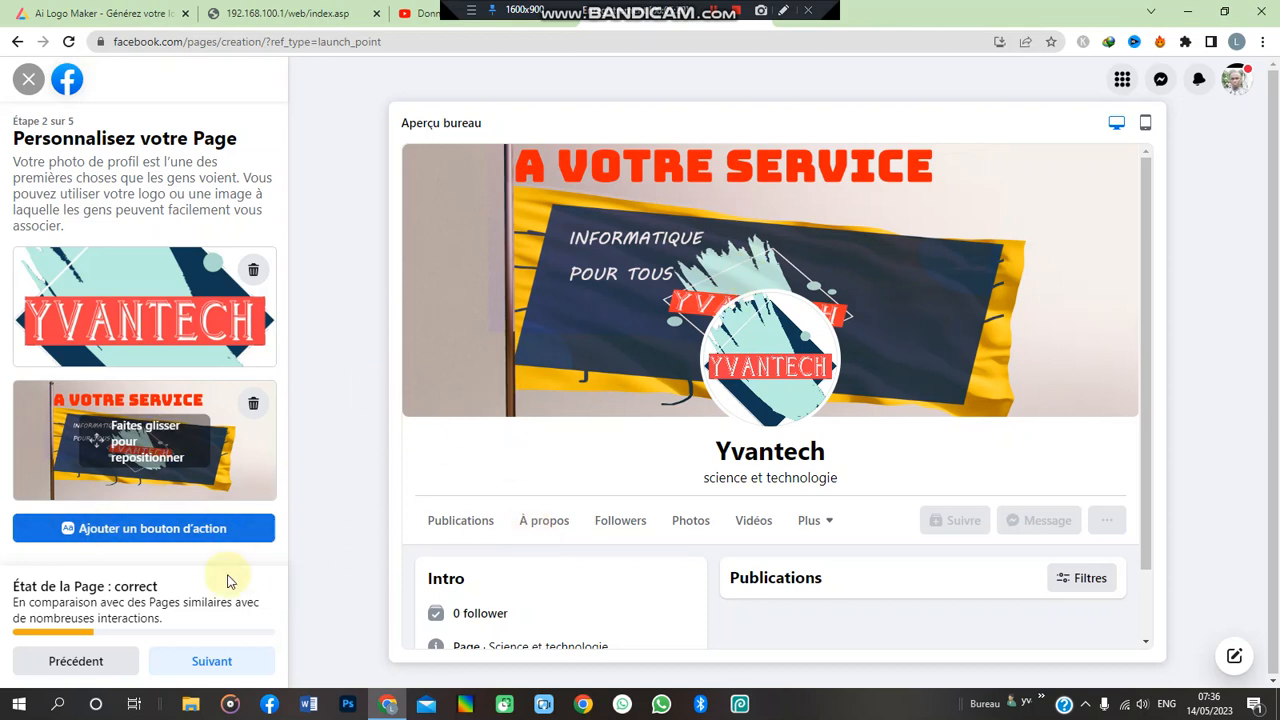
{"action": "left_click", "coordinate": [161, 533]}
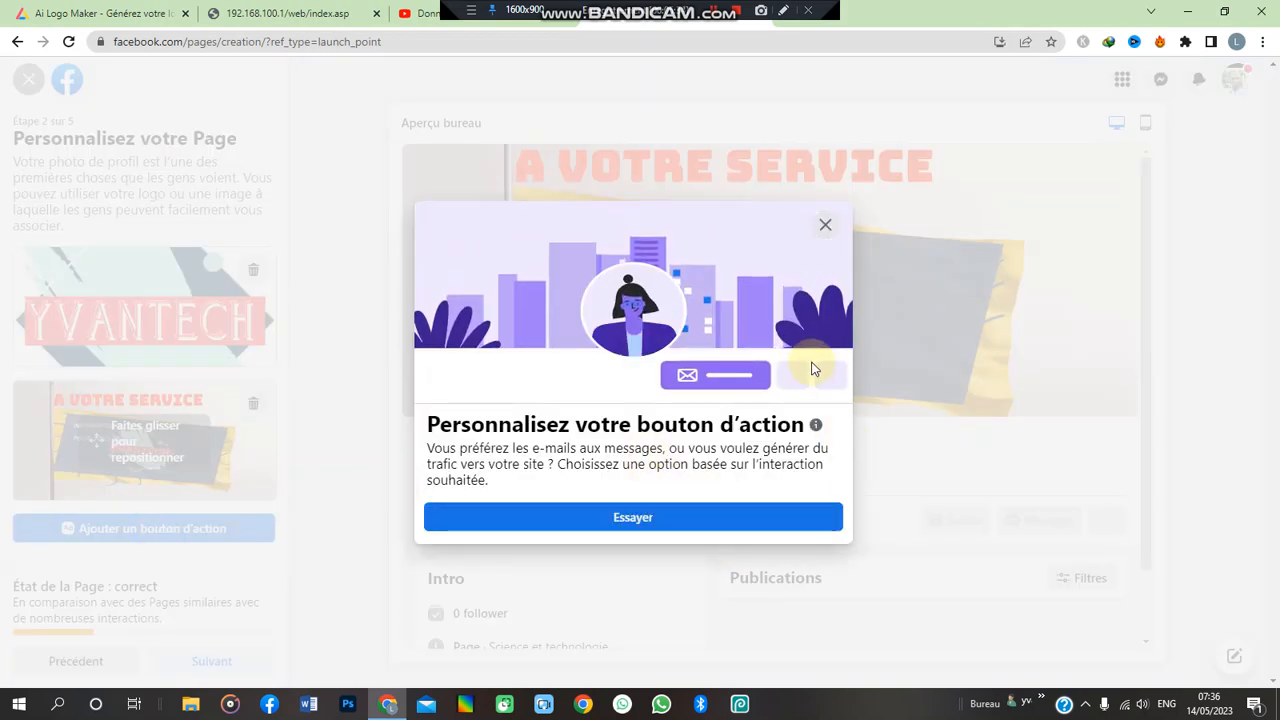
- Close the Personnalisez votre bouton d'action dialog and advance to setup step 3 of 5
{"action": "left_click", "coordinate": [828, 226]}
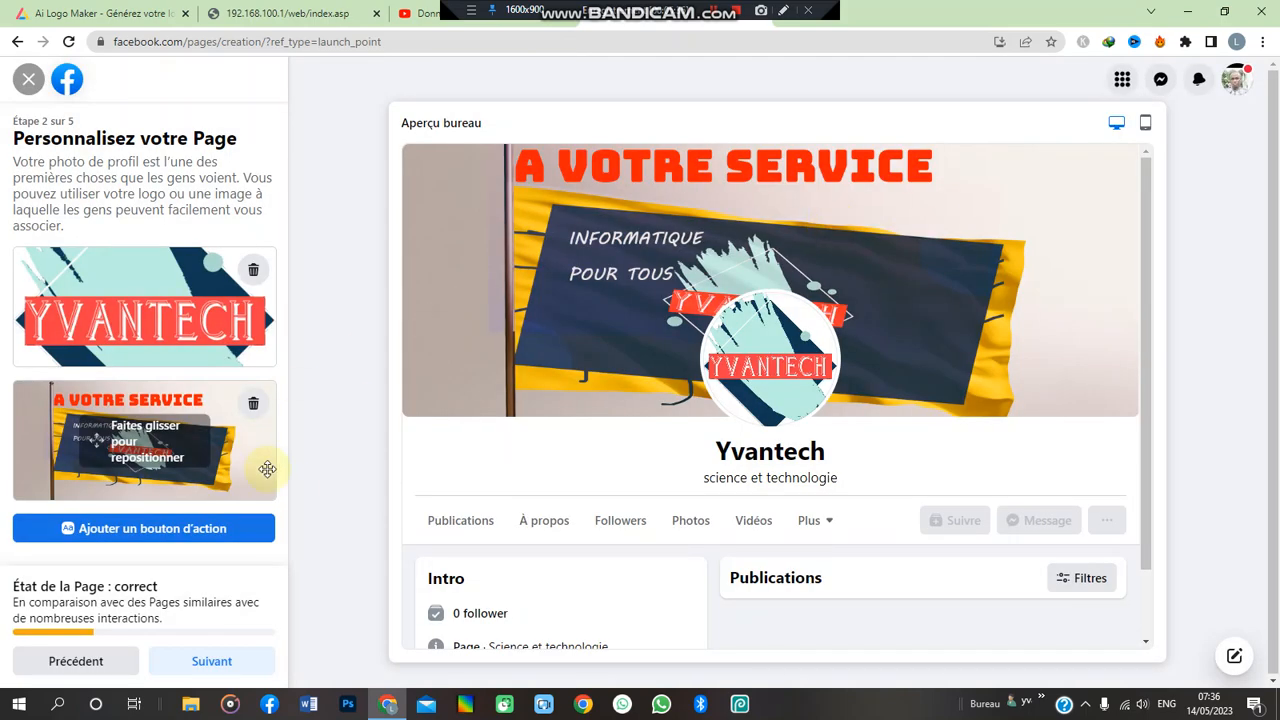
{"action": "left_click", "coordinate": [221, 661]}
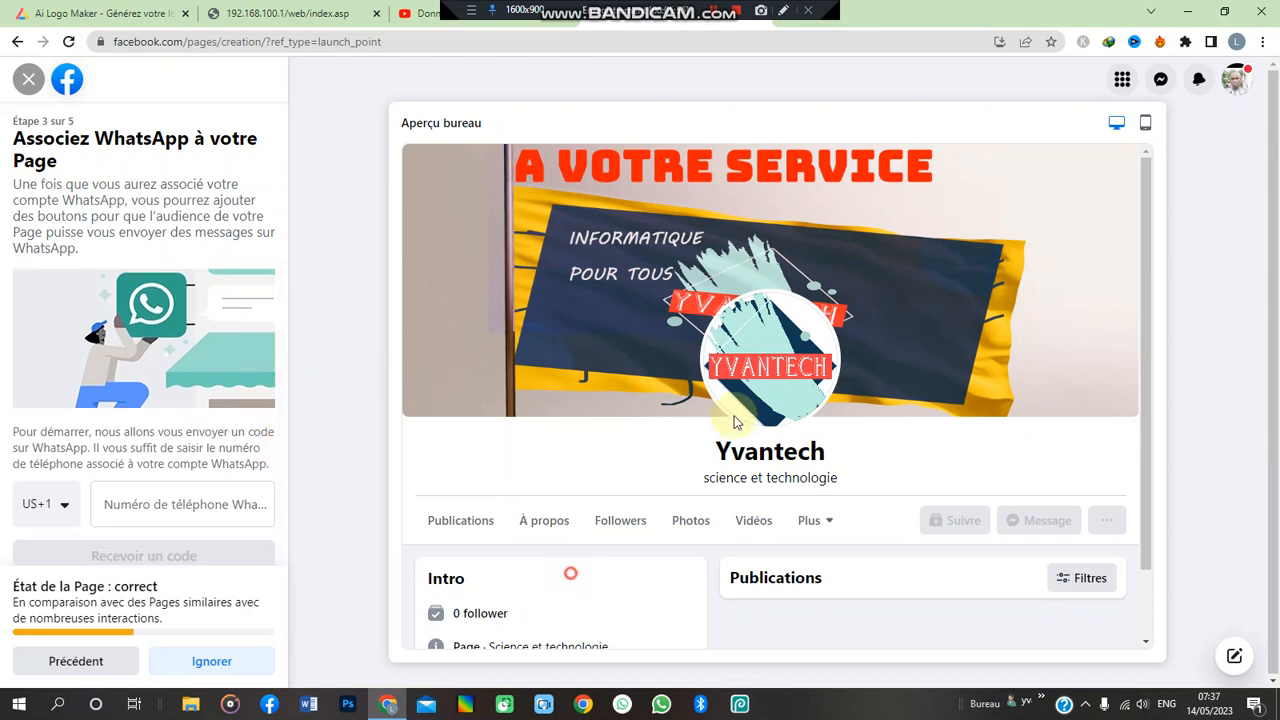
- Skip WhatsApp linking and friend invites, then complete the Yvantech Page with Terminé
{"action": "mouse_move", "coordinate": [1148, 331]}
{"action": "left_mouse_down"}
{"action": "mouse_move", "coordinate": [1145, 402]}
{"action": "mouse_move", "coordinate": [1146, 318]}
{"action": "left_mouse_up"}
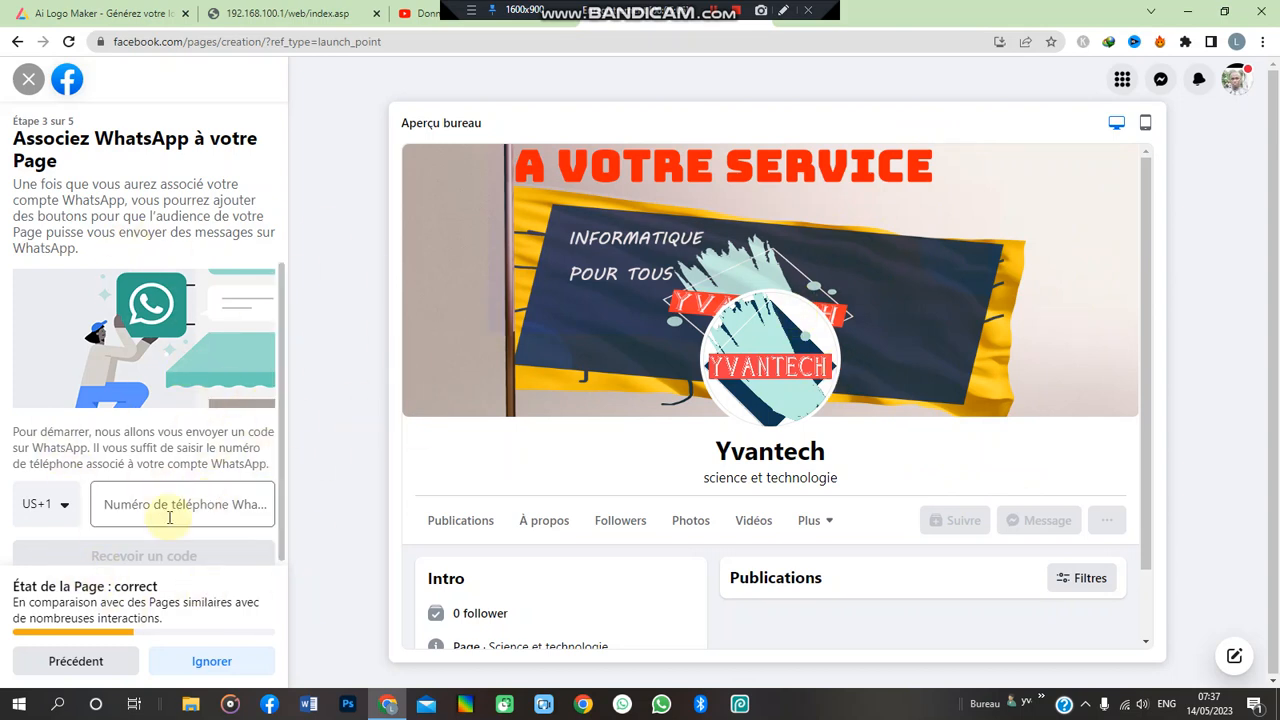
{"action": "left_click", "coordinate": [210, 665]}
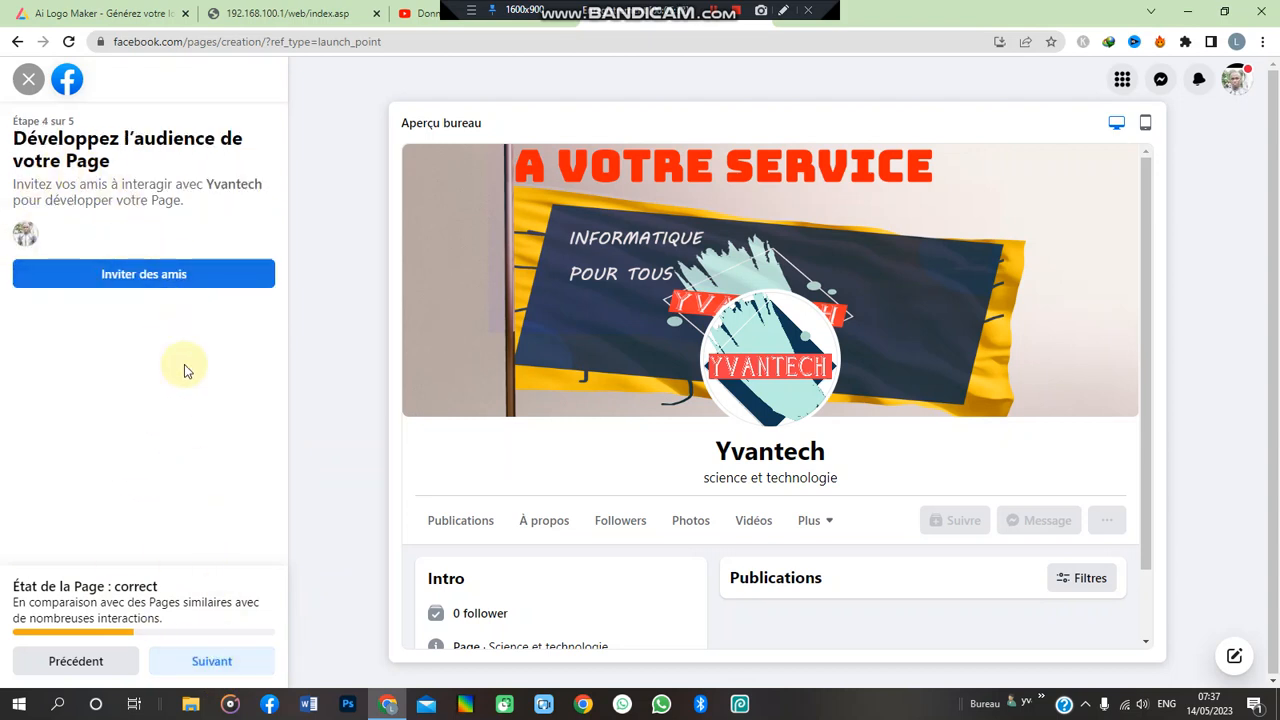
{"action": "left_click", "coordinate": [208, 665]}
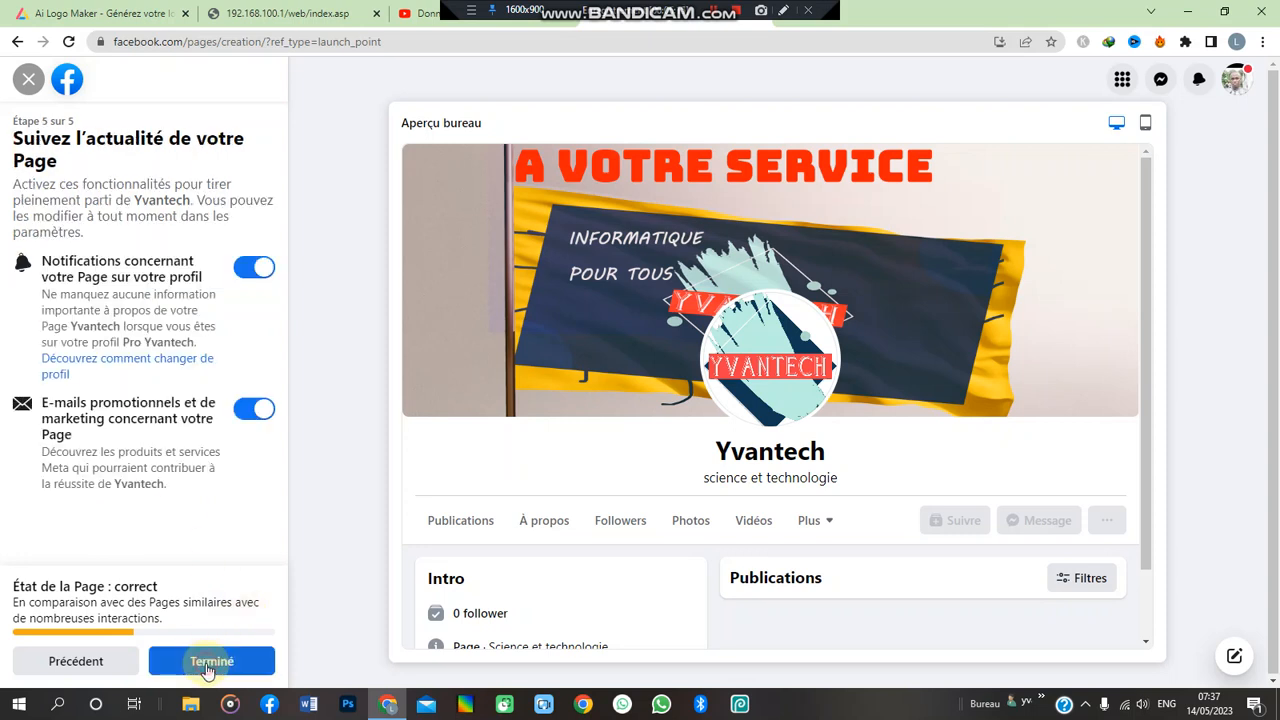
{"action": "left_click", "coordinate": [207, 666]}
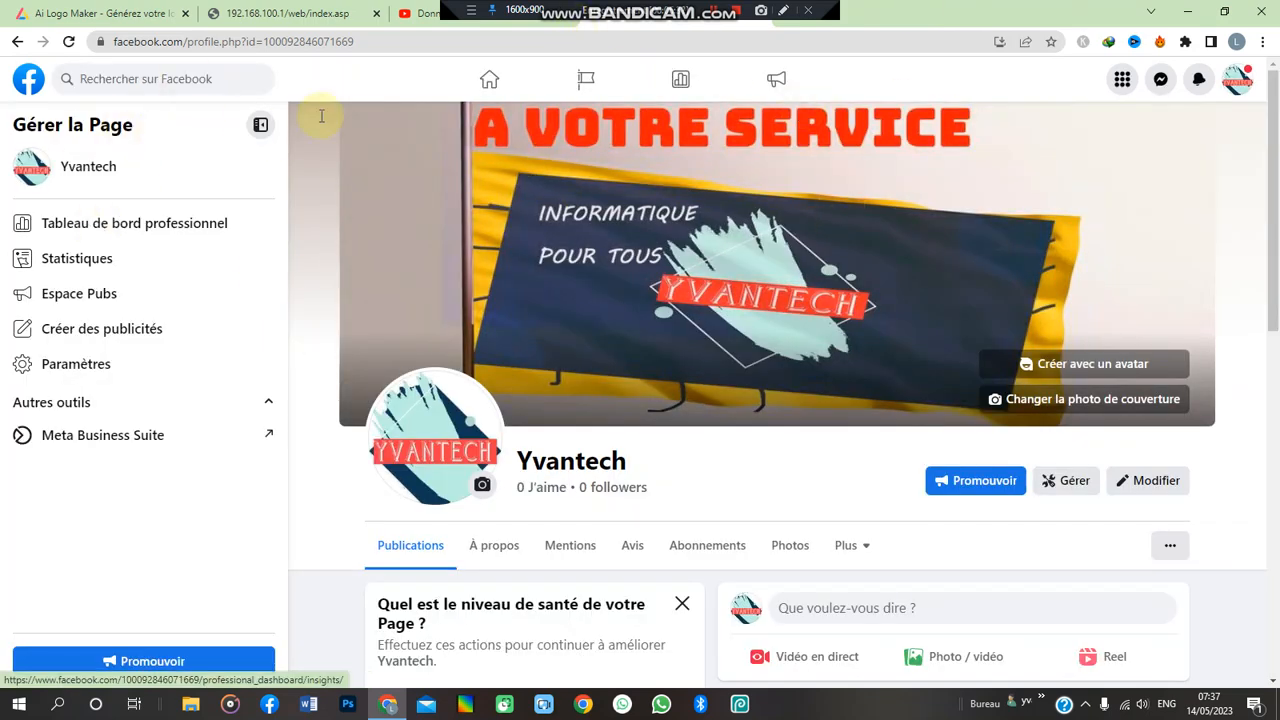
- Postpone the new-Page welcome tour with Plus tard
{"action": "scroll", "coordinate": [314, 202], "scroll_direction": "down", "scroll_amount": 3}
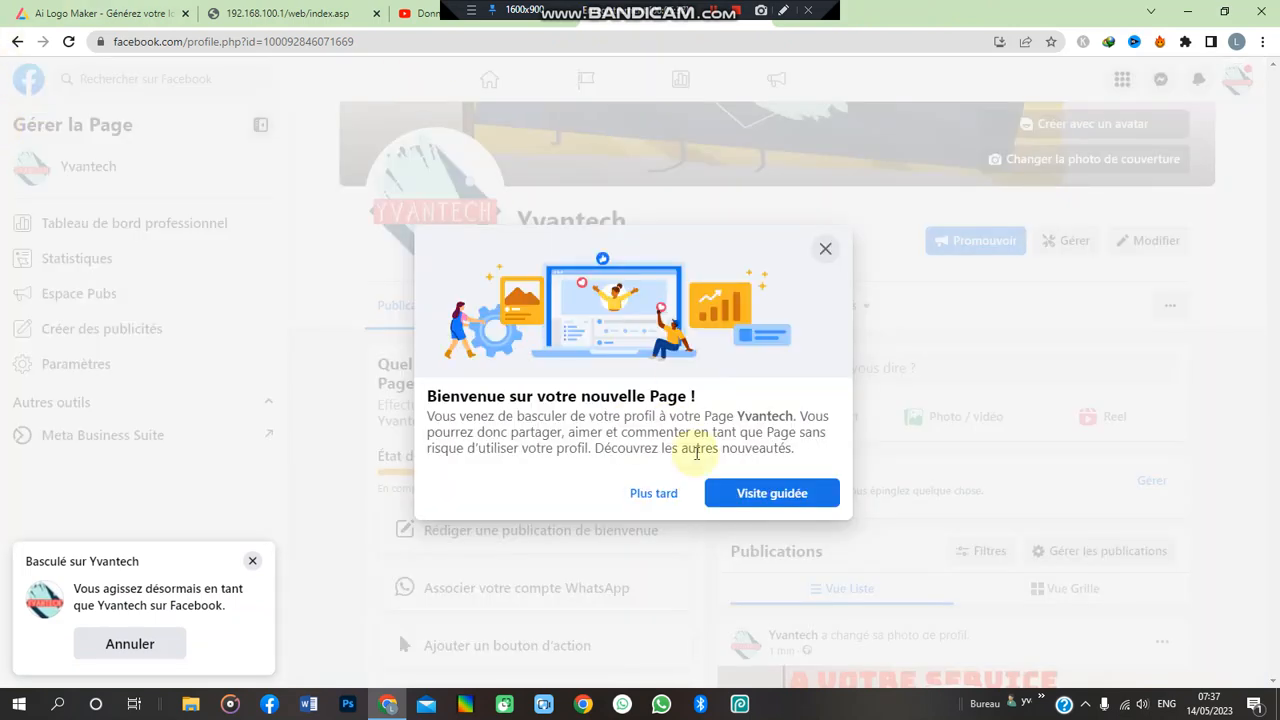
{"action": "left_click", "coordinate": [660, 497]}
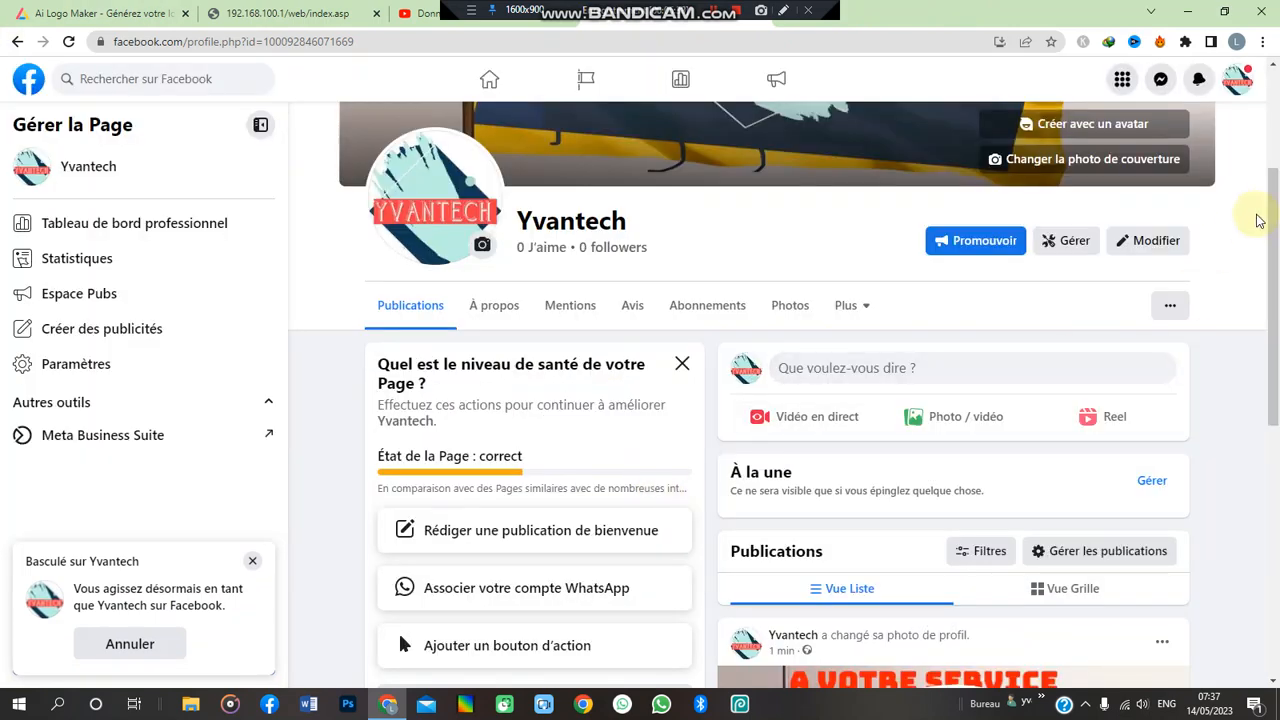
{"action": "scroll", "coordinate": [1275, 163], "scroll_direction": "up", "scroll_amount": 2}
- Review the Page's cover, logo, and Intro with bio, Science et technologie category and phone
{"action": "mouse_move", "coordinate": [1274, 163]}
{"action": "left_mouse_down"}
{"action": "mouse_move", "coordinate": [1270, 144]}
{"action": "mouse_move", "coordinate": [1275, 360]}
{"action": "mouse_move", "coordinate": [1260, 437]}
{"action": "mouse_move", "coordinate": [1240, 214]}
{"action": "mouse_move", "coordinate": [1262, 548]}
{"action": "mouse_move", "coordinate": [1254, 265]}
{"action": "left_mouse_up"}
{"action": "scroll", "coordinate": [1240, 185], "scroll_direction": "down", "scroll_amount": 4}
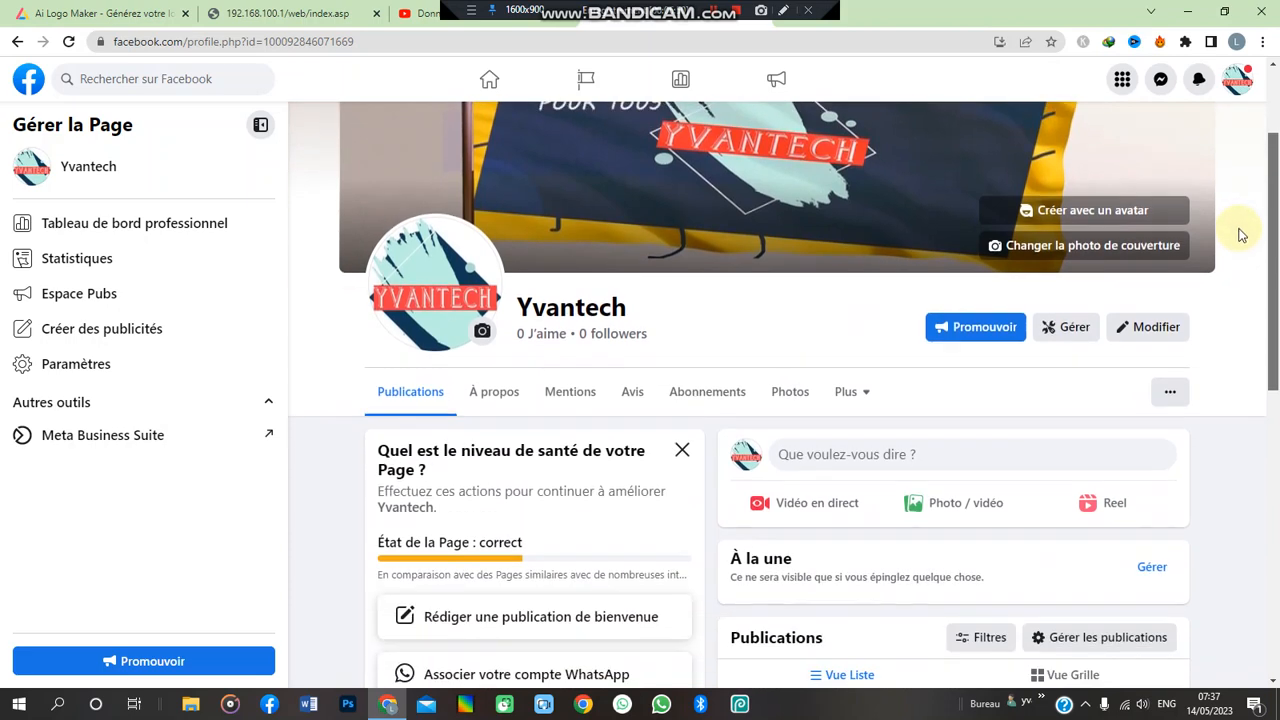
{"action": "scroll", "coordinate": [1232, 343], "scroll_direction": "down", "scroll_amount": 1}
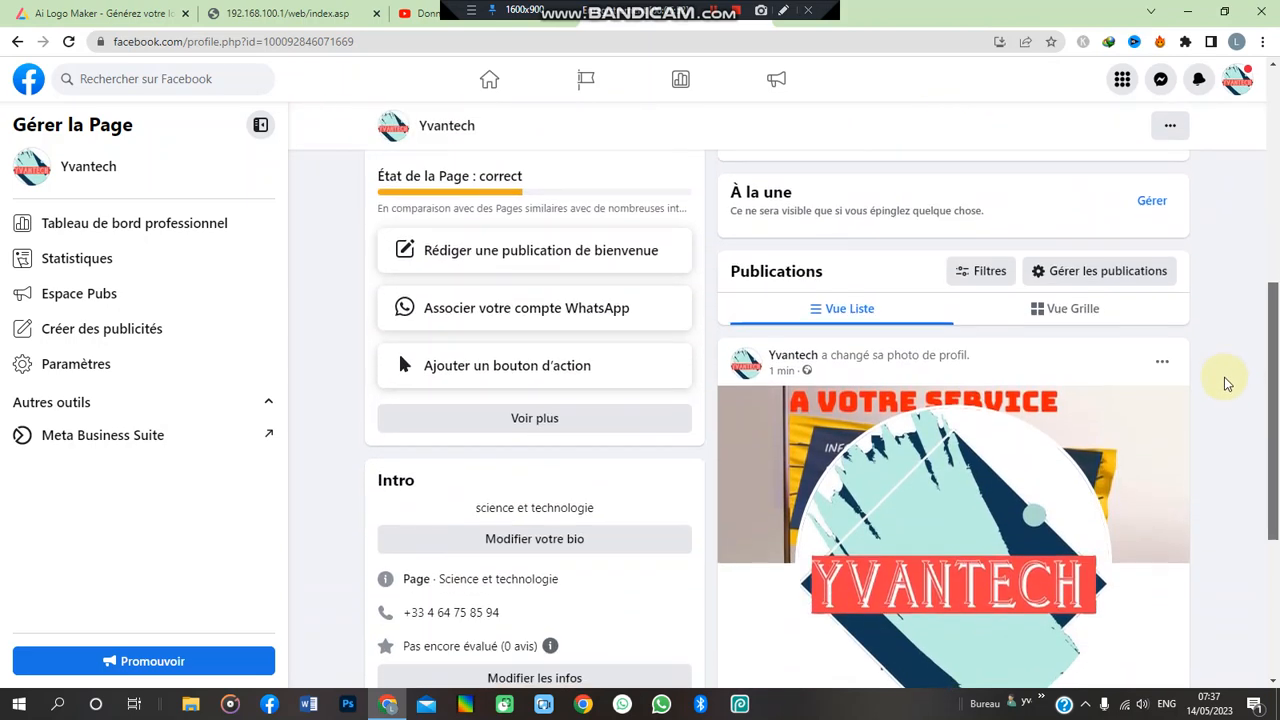
{"action": "scroll", "coordinate": [1228, 380], "scroll_direction": "up", "scroll_amount": 5}
{"action": "scroll", "coordinate": [1234, 114], "scroll_direction": "down", "scroll_amount": 2}
{"action": "scroll", "coordinate": [1238, 229], "scroll_direction": "down", "scroll_amount": 3}
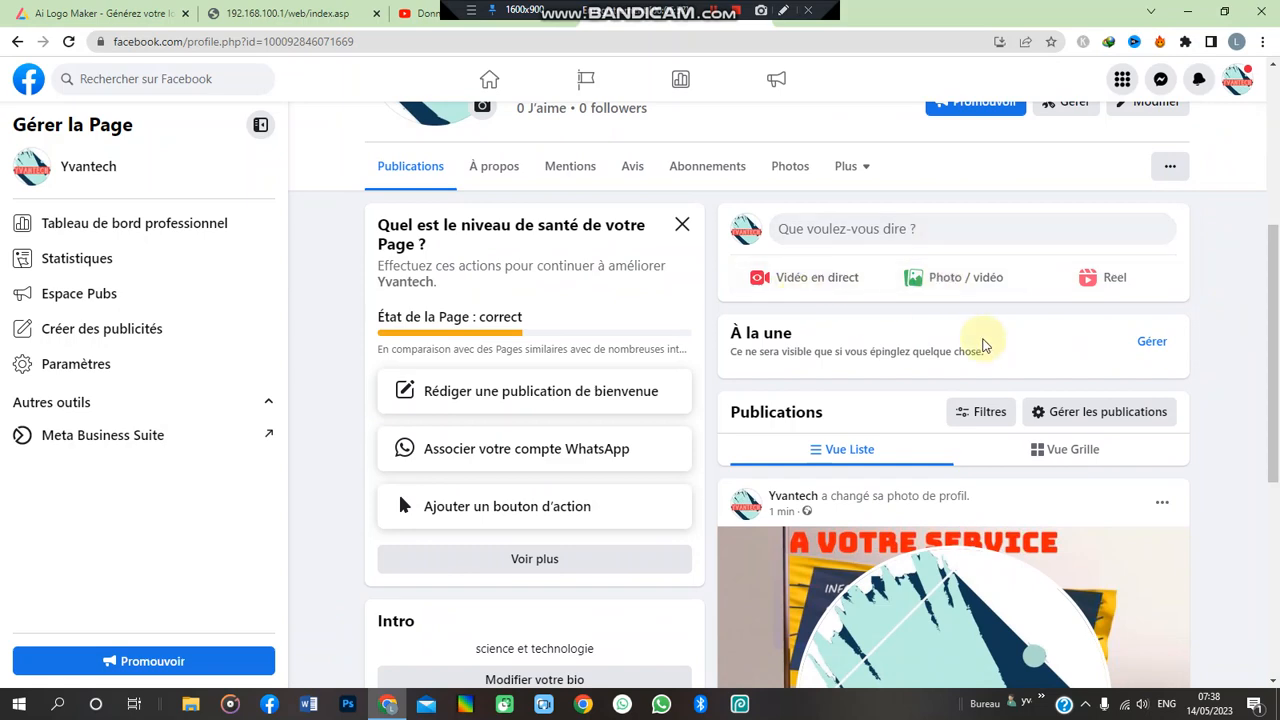
{"action": "scroll", "coordinate": [1272, 270], "scroll_direction": "up", "scroll_amount": 4}
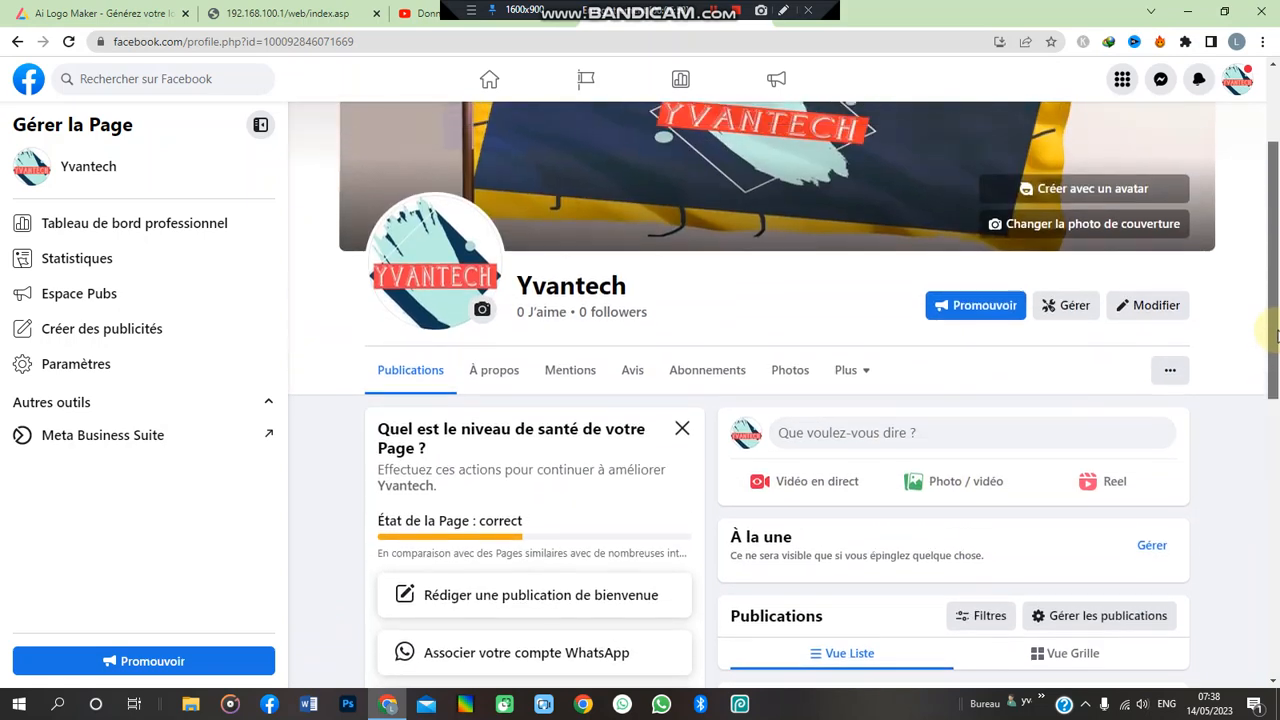
{"action": "left_click_drag", "start_coordinate": [1272, 270], "coordinate": [1268, 454]}
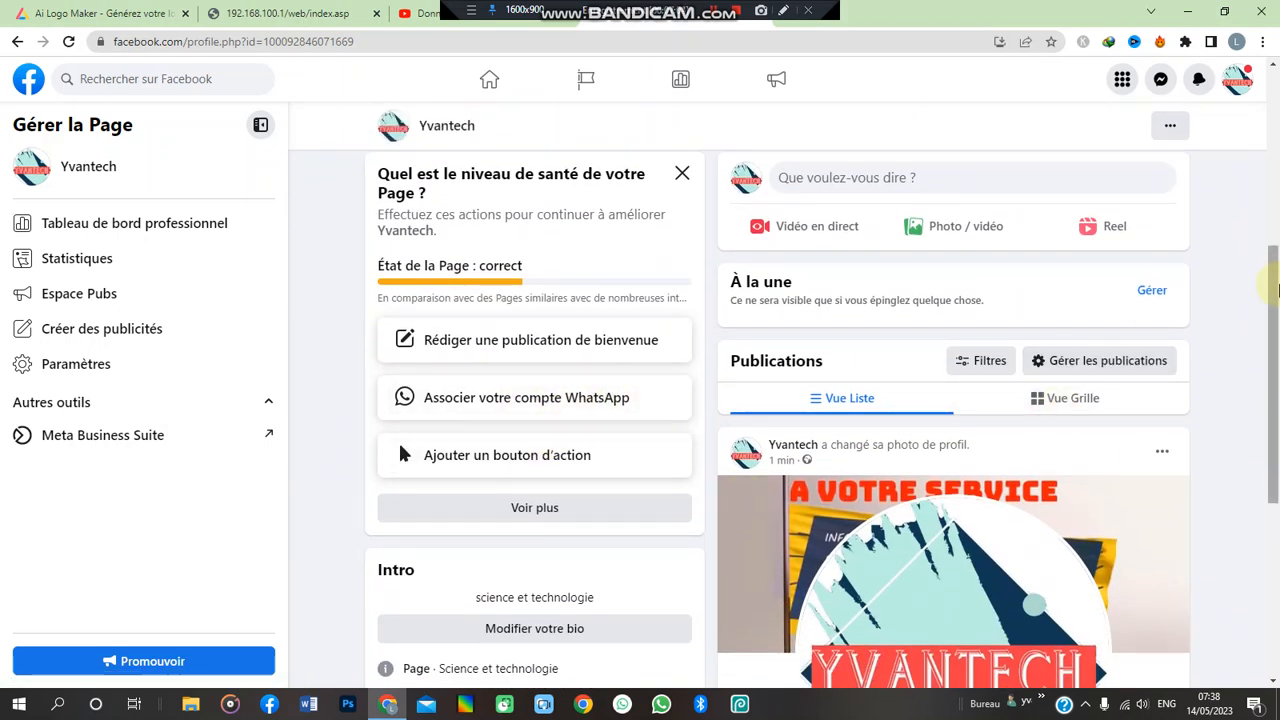
{"action": "left_click_drag", "start_coordinate": [1276, 373], "coordinate": [1243, 366]}
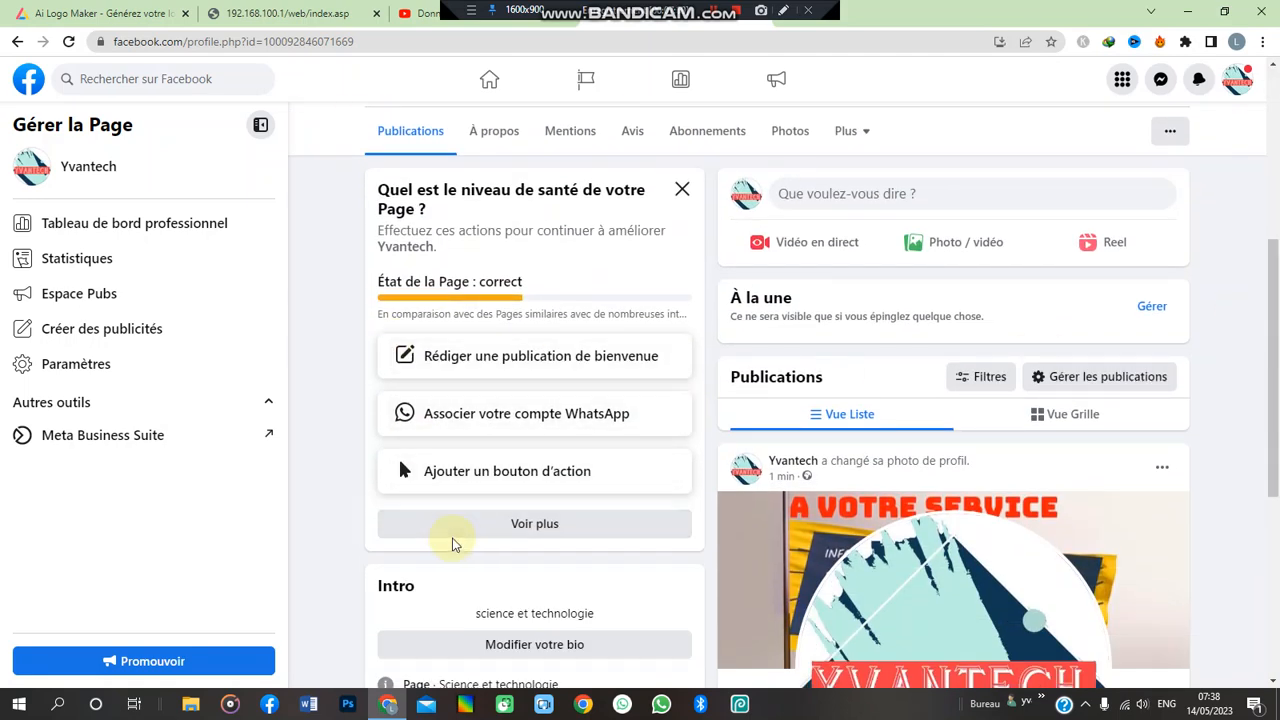
{"action": "mouse_move", "coordinate": [1275, 317]}
{"action": "left_mouse_down"}
{"action": "mouse_move", "coordinate": [1266, 437]}
{"action": "mouse_move", "coordinate": [1268, 366]}
{"action": "left_mouse_up"}
{"action": "scroll", "coordinate": [1268, 366], "scroll_direction": "up", "scroll_amount": 4}
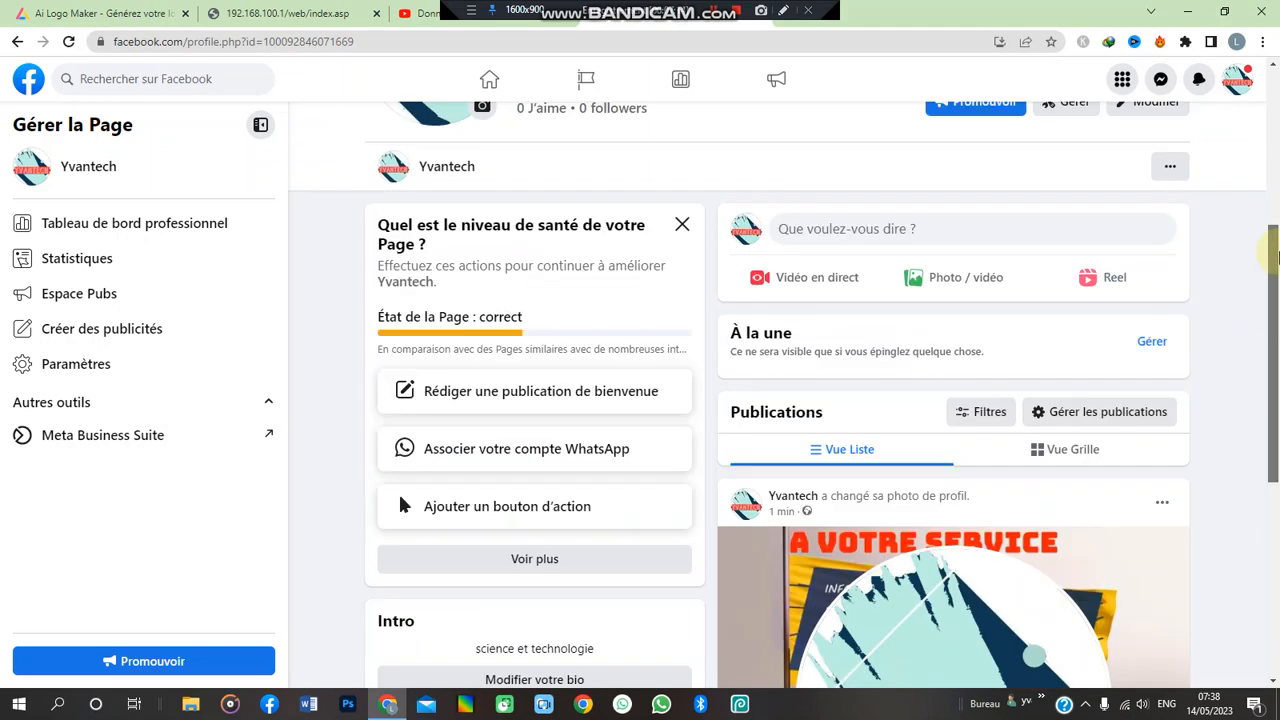
- Switch to Voir en tant que to see the Yvantech Page as a visitor
{"action": "left_click", "coordinate": [1171, 419]}
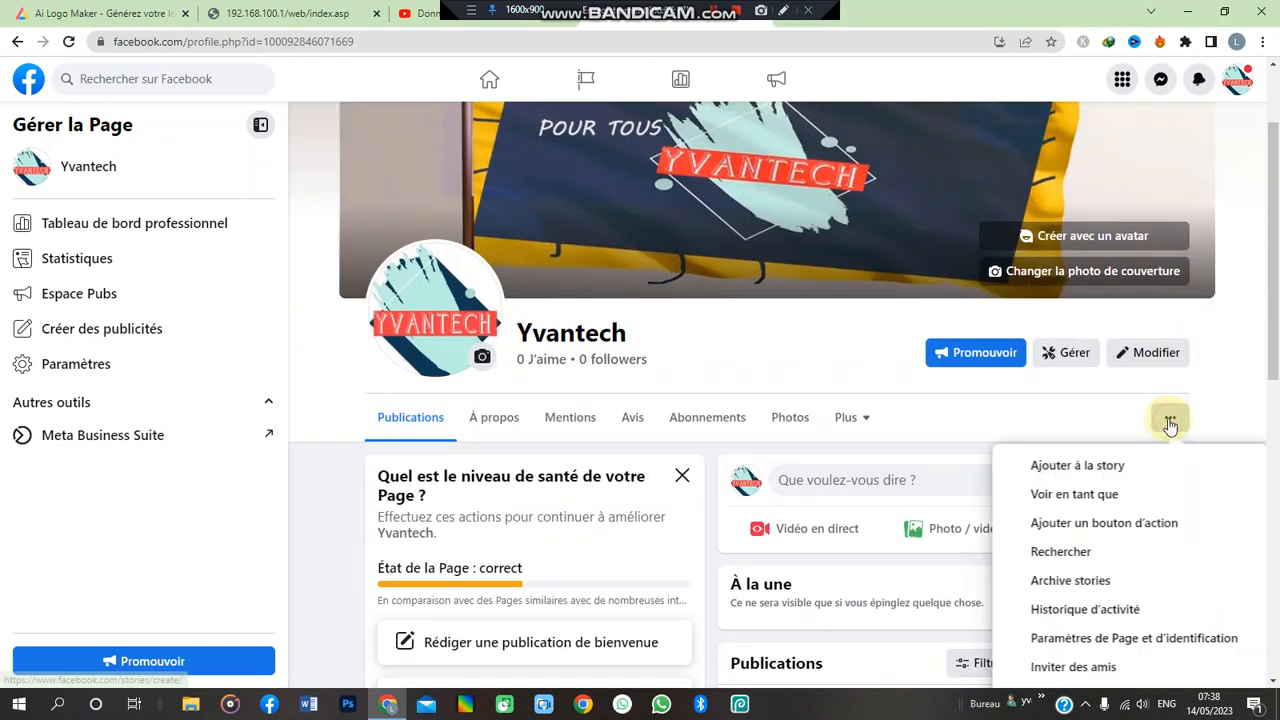
{"action": "left_click", "coordinate": [1093, 500]}
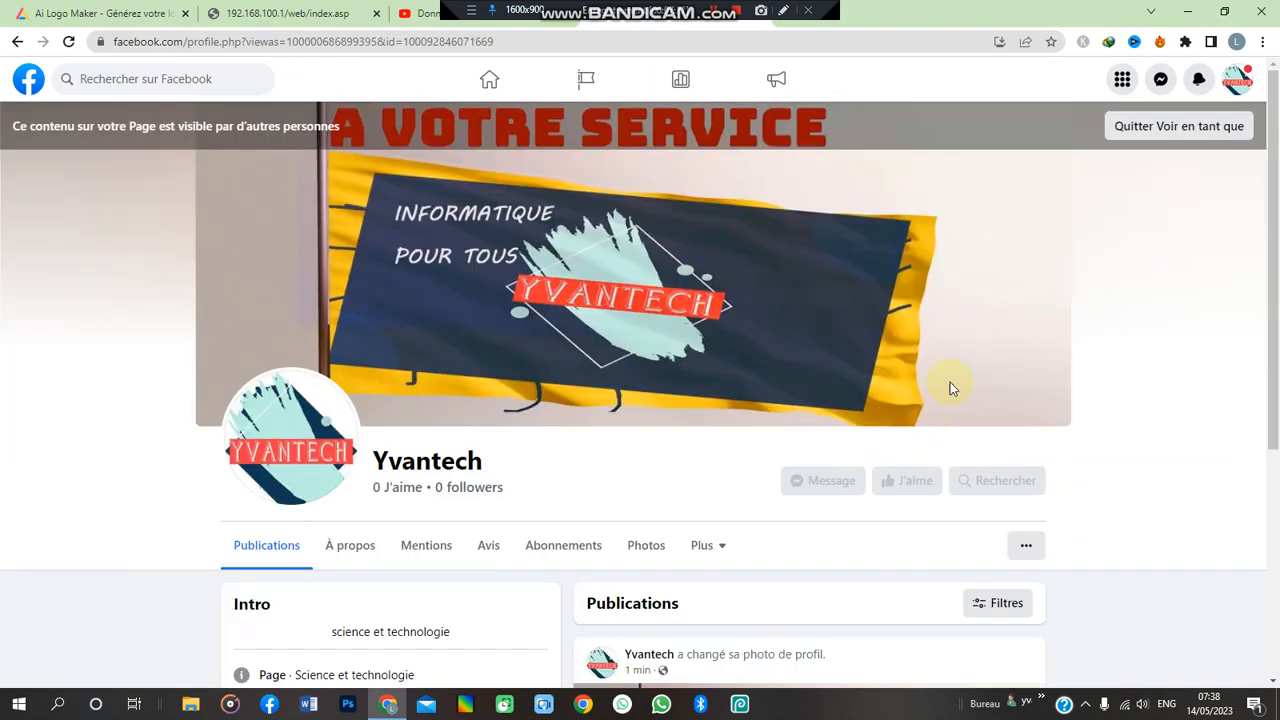
{"action": "left_click_drag", "start_coordinate": [1274, 252], "coordinate": [1278, 315]}
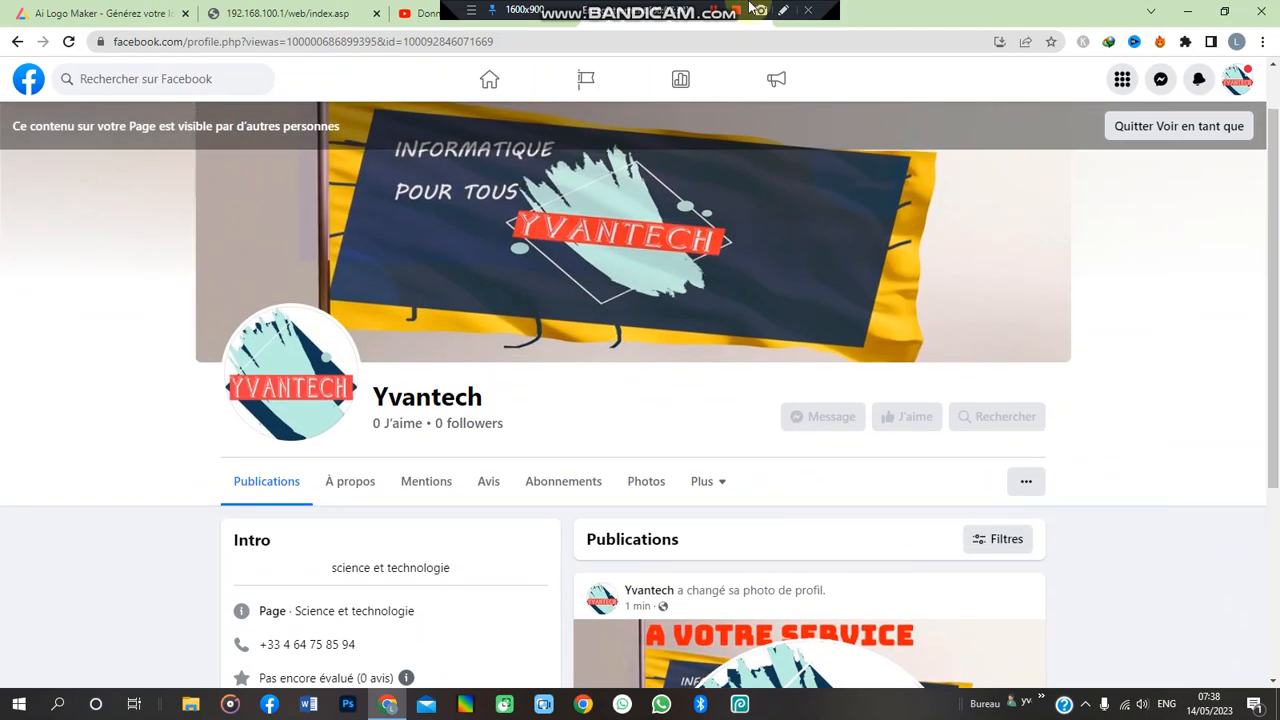